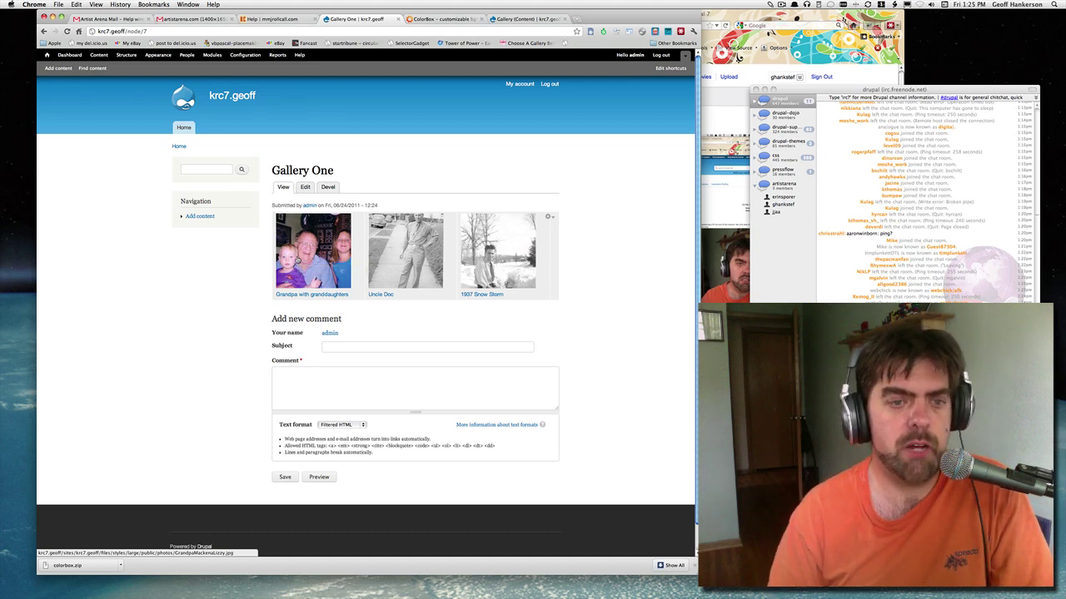
Enlarge the Grandpa with granddaughters photo, advance to the next photo, and close the lightbox.
{"action": "left_click", "coordinate": [297, 260]}
{"action": "left_click", "coordinate": [297, 261]}
{"action": "key", "text": "Escape"}
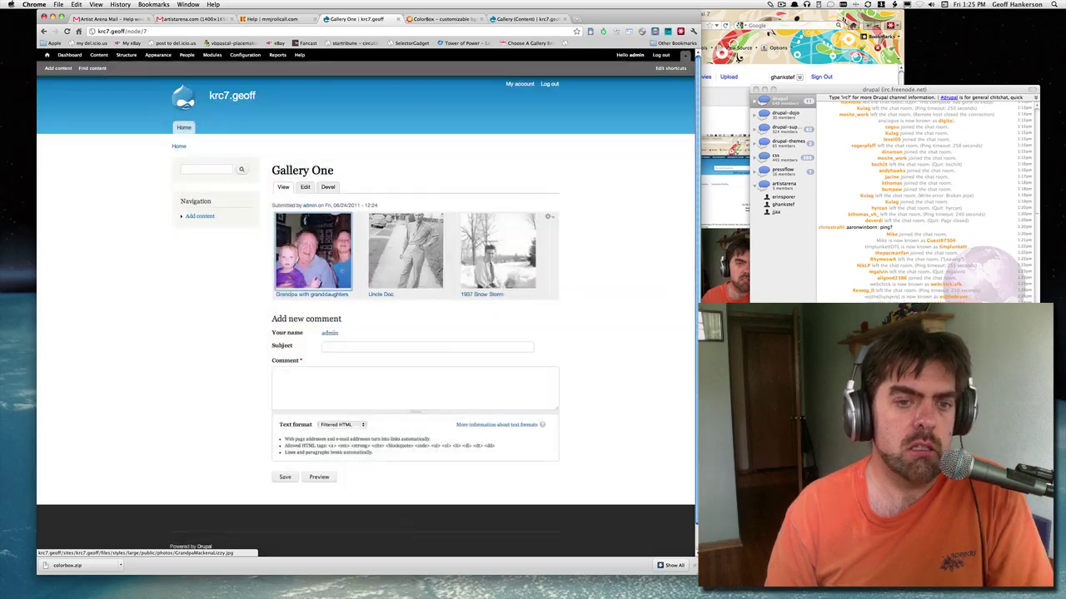
Reload the gallery and front pages, open Gallery One, then go back to the front page.
{"action": "key", "text": "super+r"}
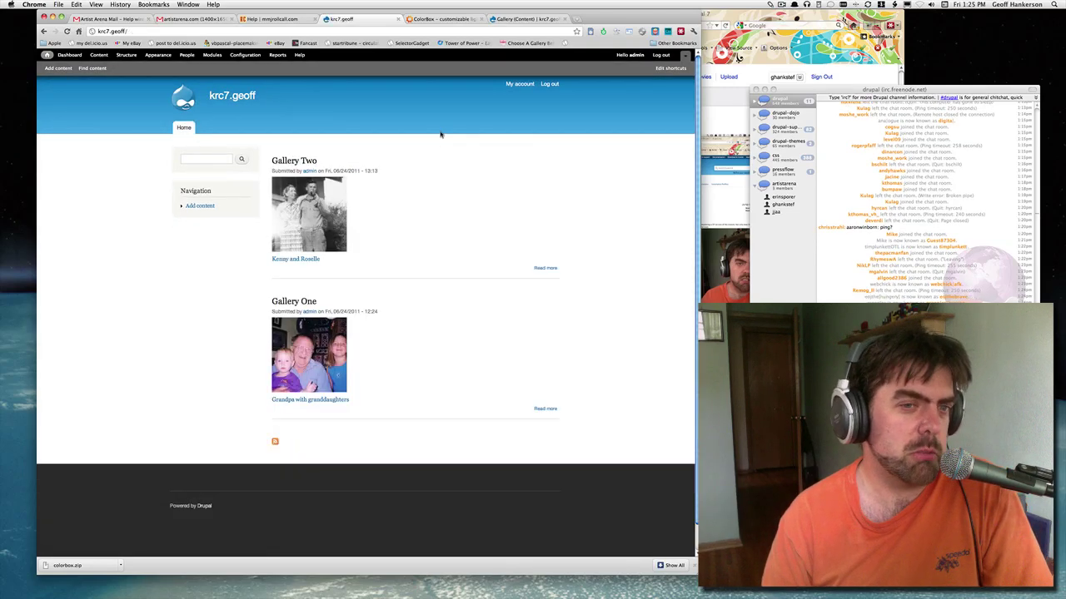
{"action": "key", "text": "super+r"}
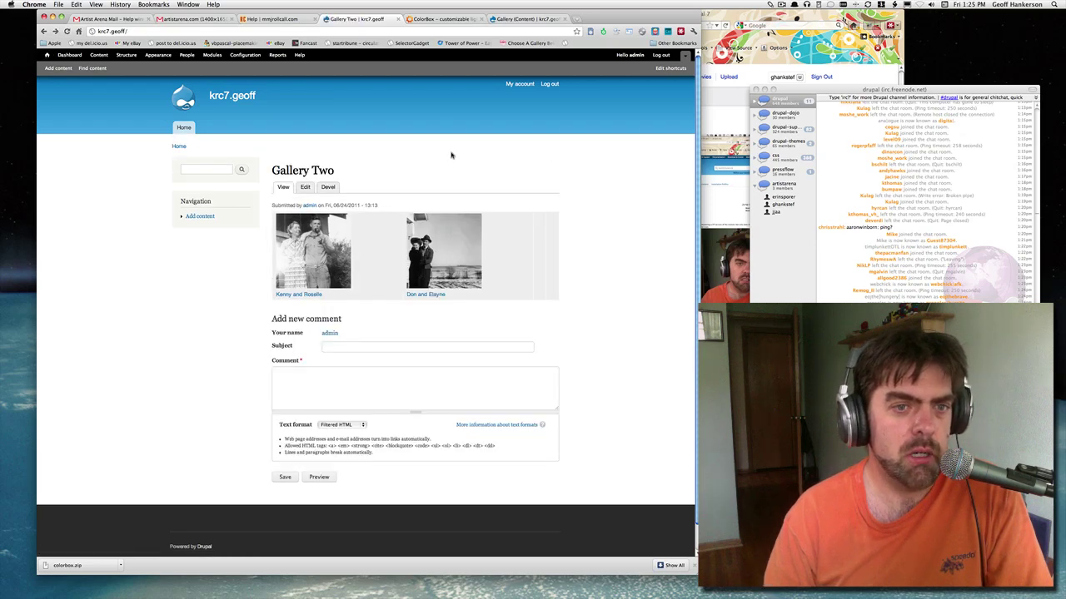
{"action": "left_click", "coordinate": [337, 334]}
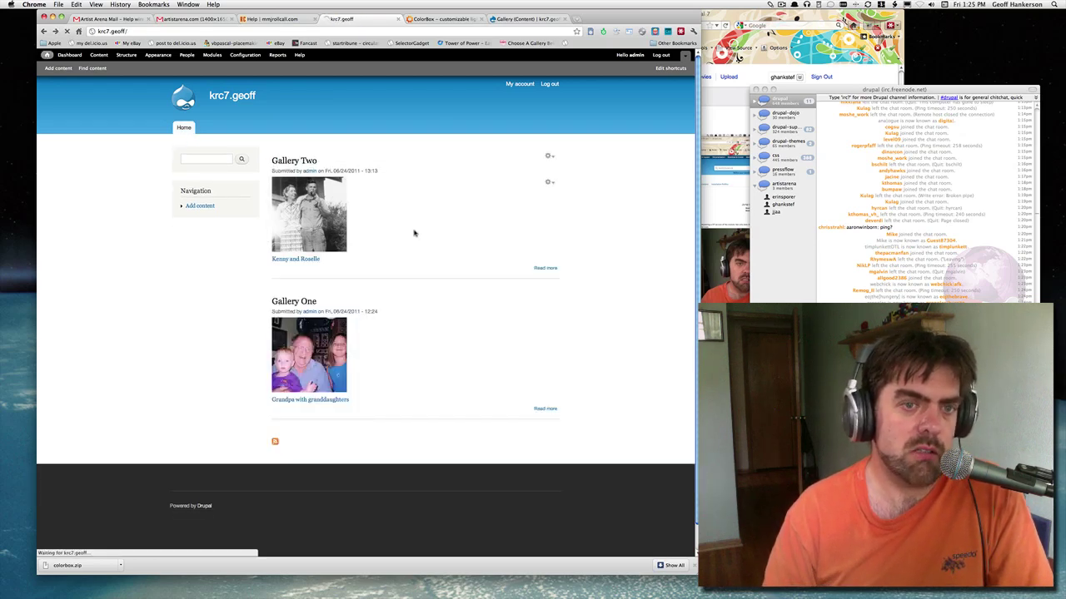
{"action": "key", "text": "super+bracketleft"}
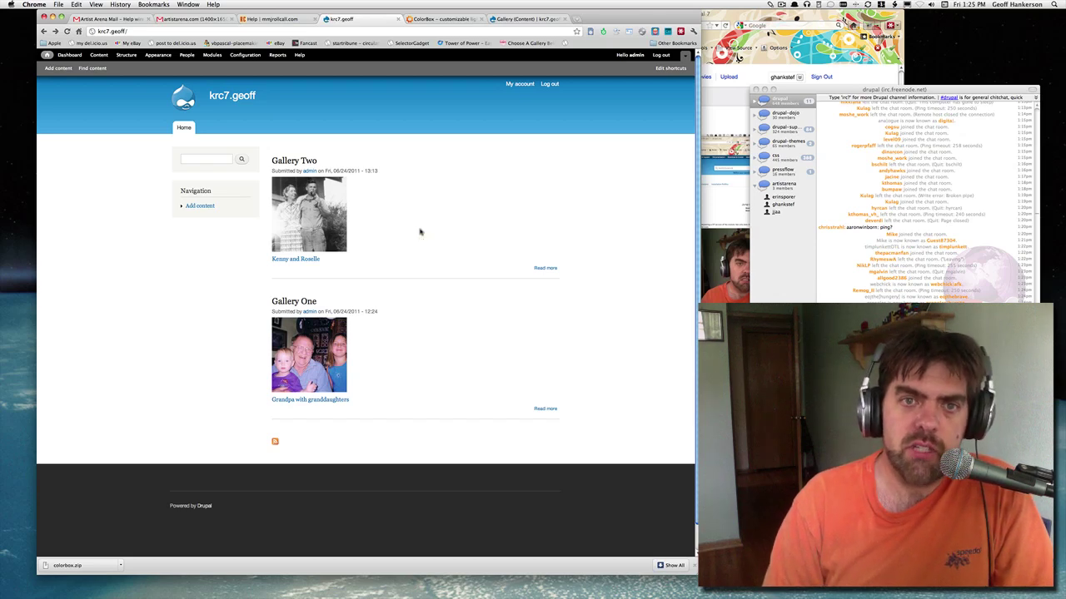
Load Lullabot's 'Photo galleries with Views Attach' article in a new browser tab.
{"action": "key", "text": "super+t"}
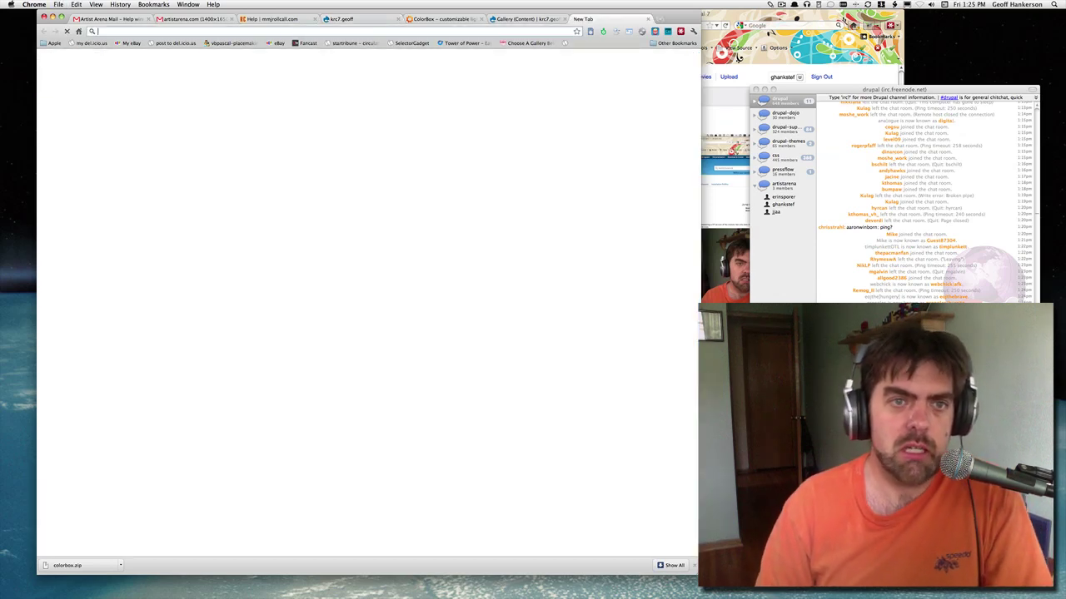
{"action": "type", "text": "lullabot"}
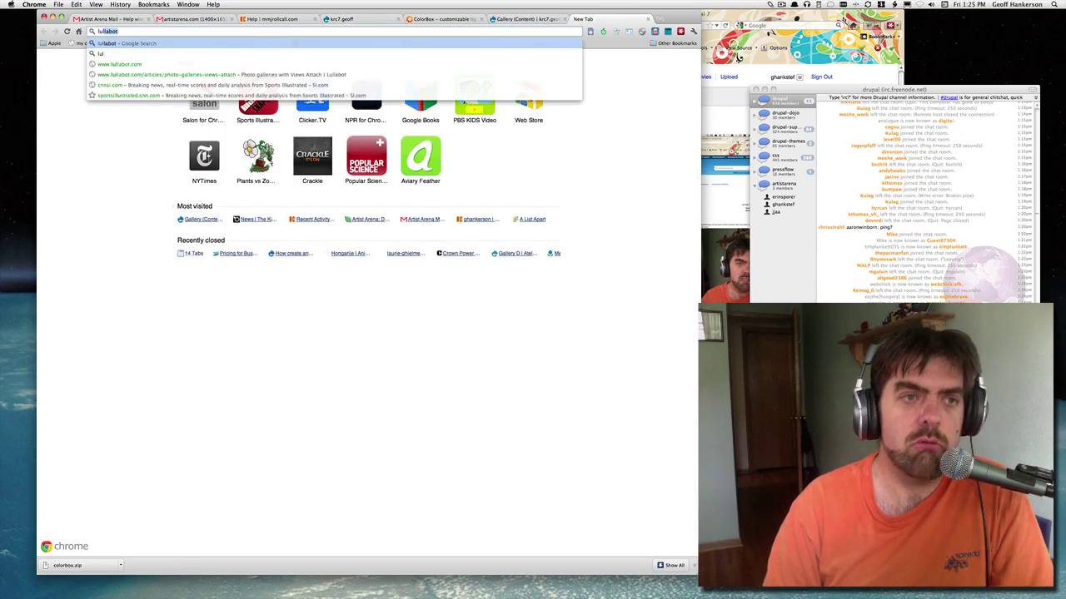
{"action": "key", "text": "Down"}
{"action": "key", "text": "Down"}
{"action": "key", "text": "Down"}
{"action": "key", "text": "Return"}
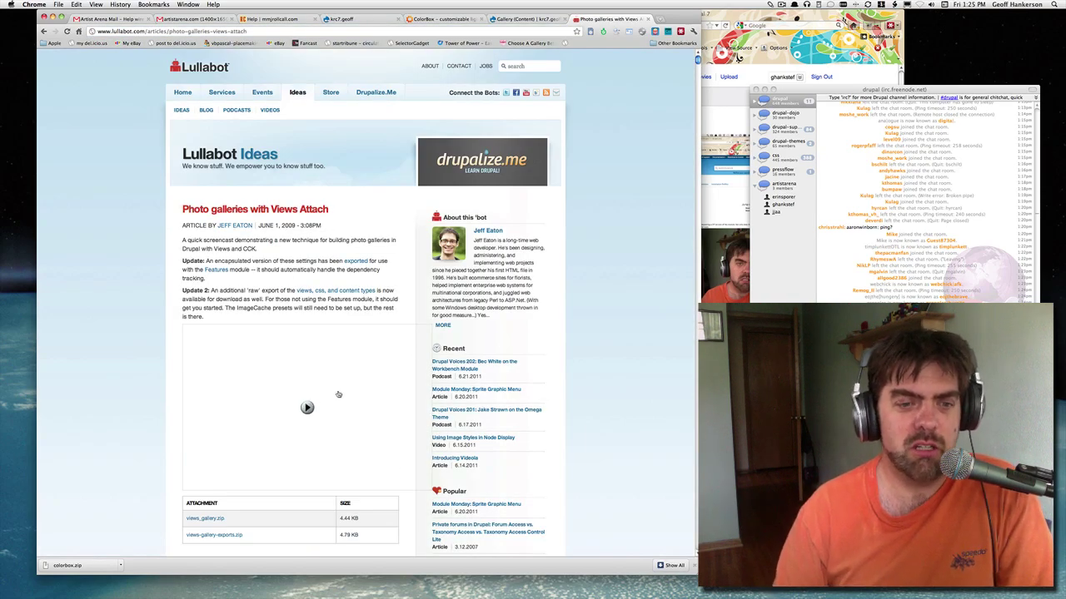
{"action": "scroll", "coordinate": [376, 218], "scroll_direction": "down", "scroll_amount": 1}
{"action": "scroll", "coordinate": [376, 218], "scroll_direction": "down", "scroll_amount": 5}
{"action": "scroll", "coordinate": [332, 175], "scroll_direction": "up", "scroll_amount": 4}
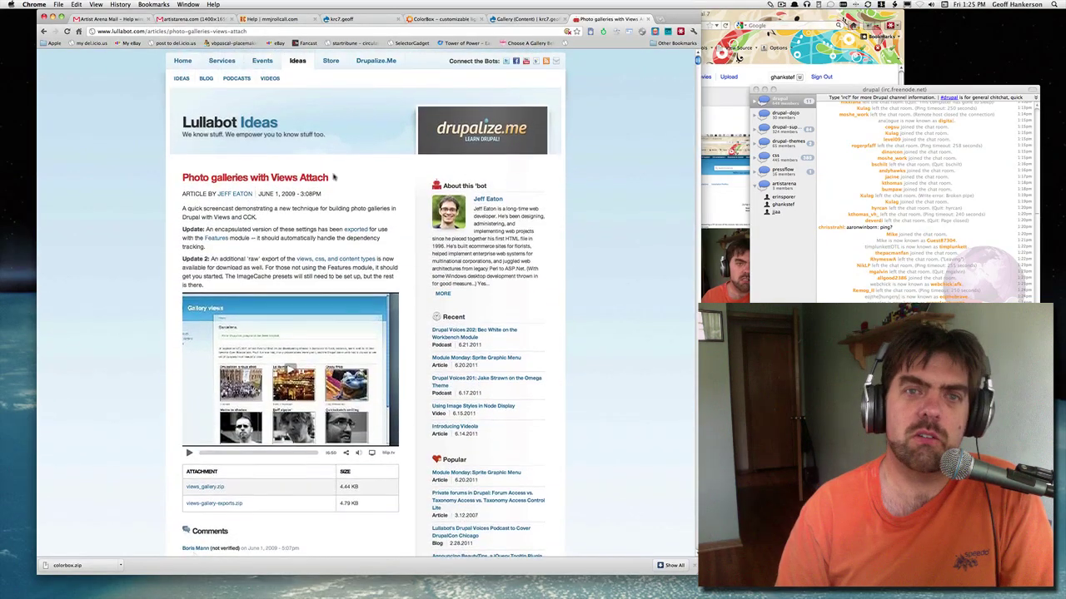
Read through the article, then return to the Gallery view settings tab.
{"action": "left_click_drag", "start_coordinate": [182, 177], "coordinate": [283, 178]}
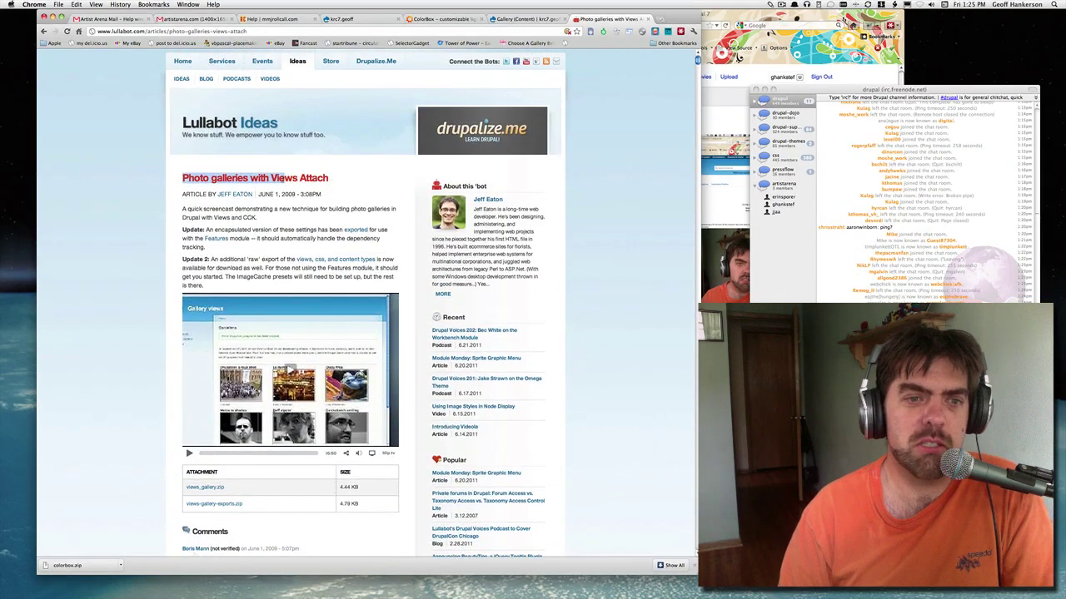
{"action": "left_click", "coordinate": [341, 180]}
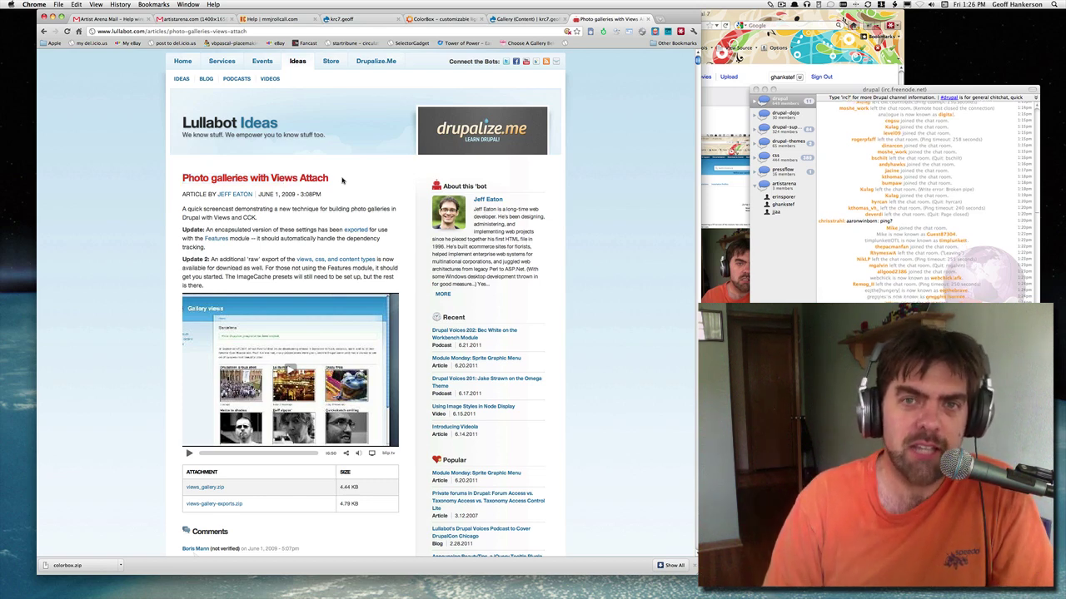
{"action": "scroll", "coordinate": [342, 179], "scroll_direction": "down", "scroll_amount": 1}
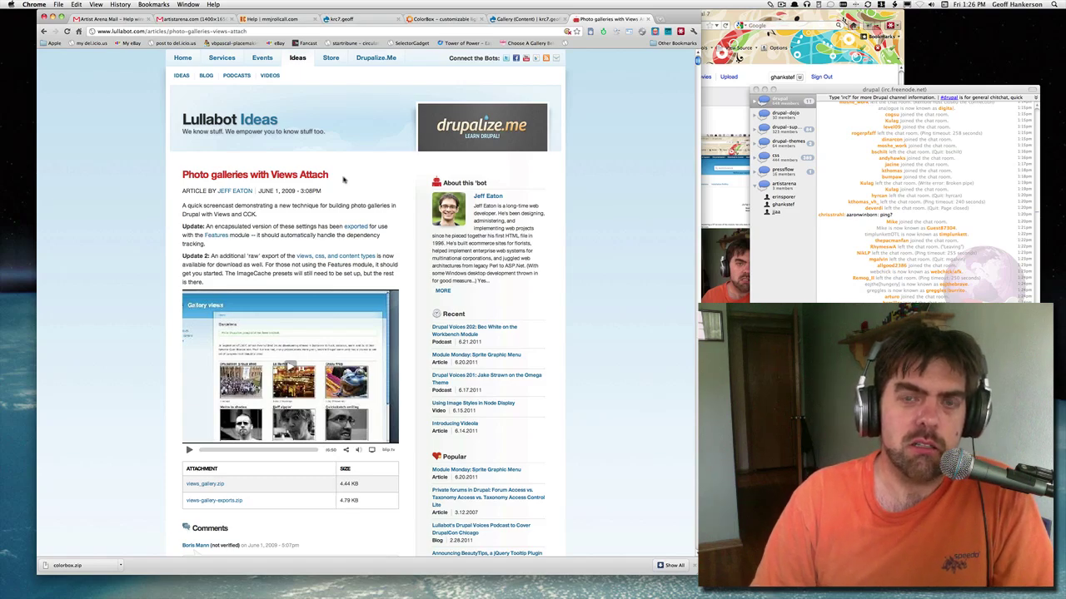
{"action": "scroll", "coordinate": [342, 179], "scroll_direction": "down", "scroll_amount": 1}
{"action": "scroll", "coordinate": [342, 179], "scroll_direction": "down", "scroll_amount": 2}
{"action": "scroll", "coordinate": [342, 179], "scroll_direction": "up", "scroll_amount": 3}
{"action": "scroll", "coordinate": [342, 179], "scroll_direction": "up", "scroll_amount": 1}
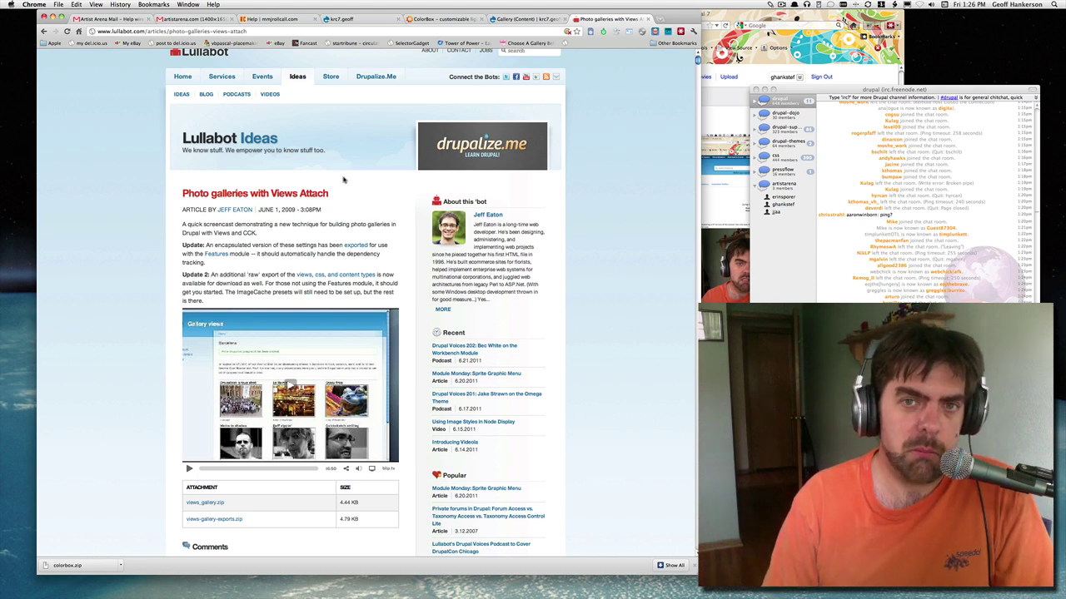
{"action": "key", "text": "ctrl+shift+Tab"}
{"action": "scroll", "coordinate": [364, 179], "scroll_direction": "up", "scroll_amount": 3}
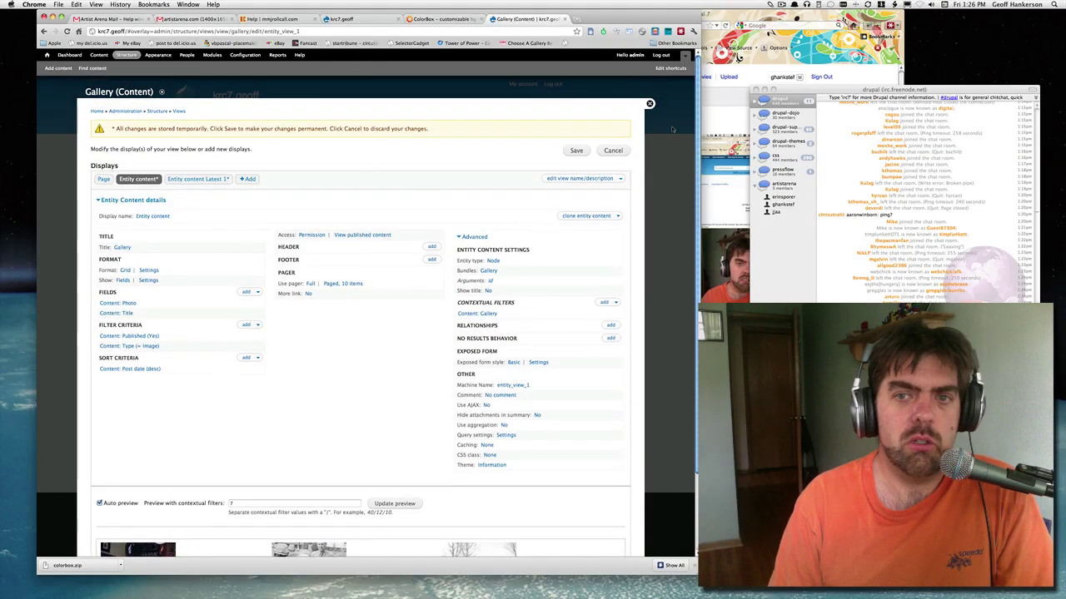
Close the Views overlay, open Gallery One, and preview then close its first photo.
{"action": "left_click", "coordinate": [650, 104]}
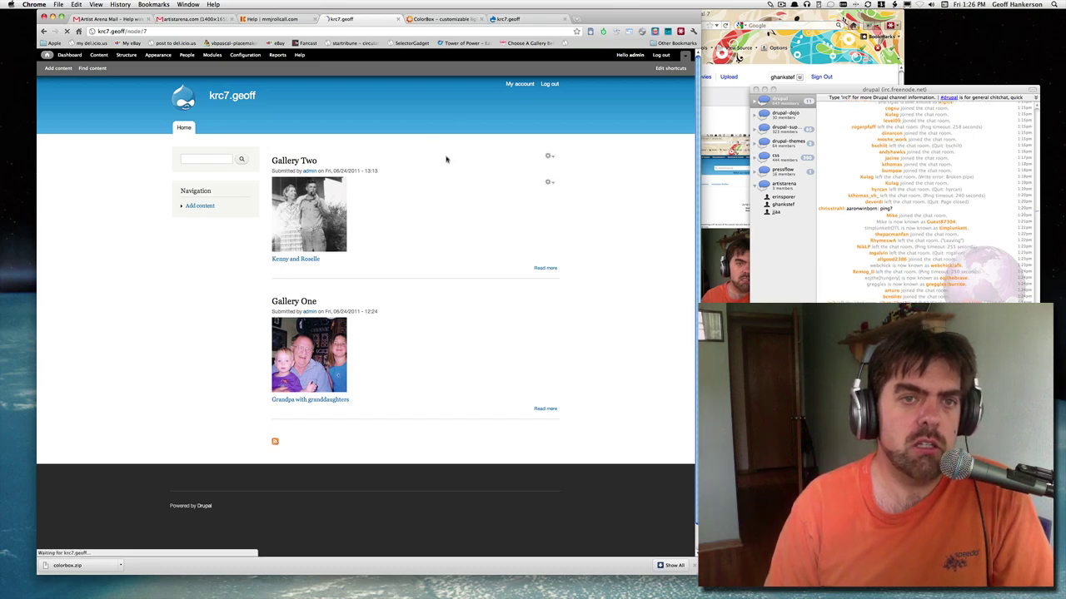
{"action": "left_click", "coordinate": [325, 249]}
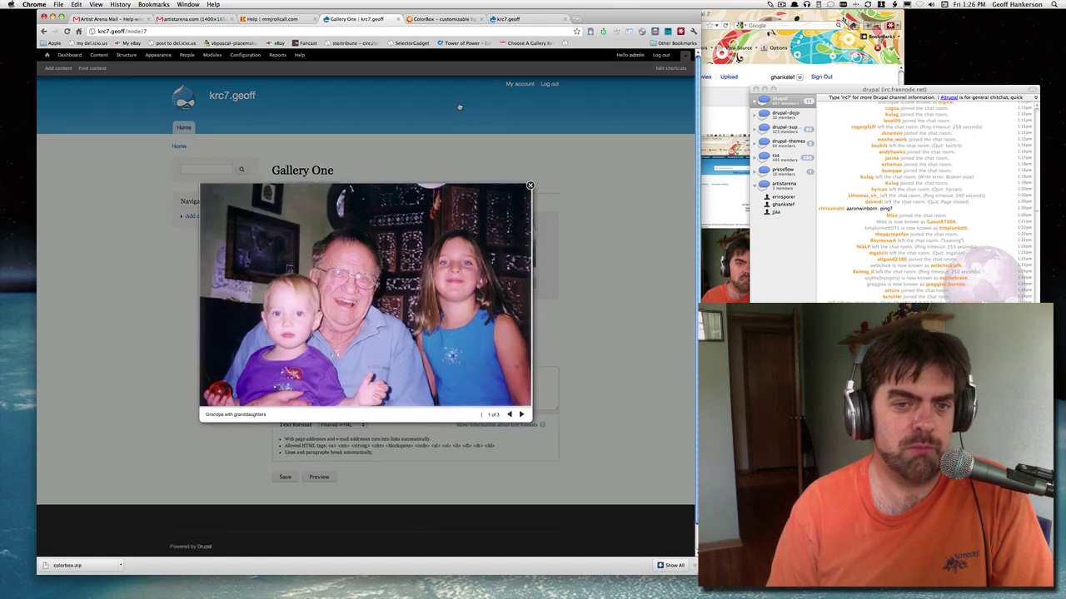
{"action": "left_click", "coordinate": [530, 186]}
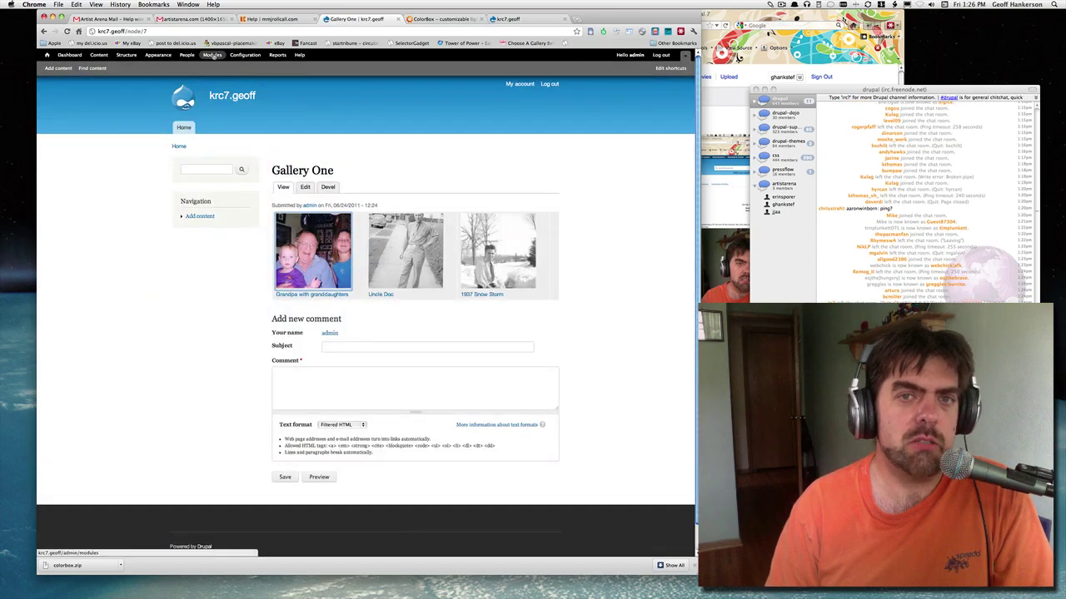
Find the Colorbox module on the Modules page and open its Configure page.
{"action": "left_click", "coordinate": [212, 55]}
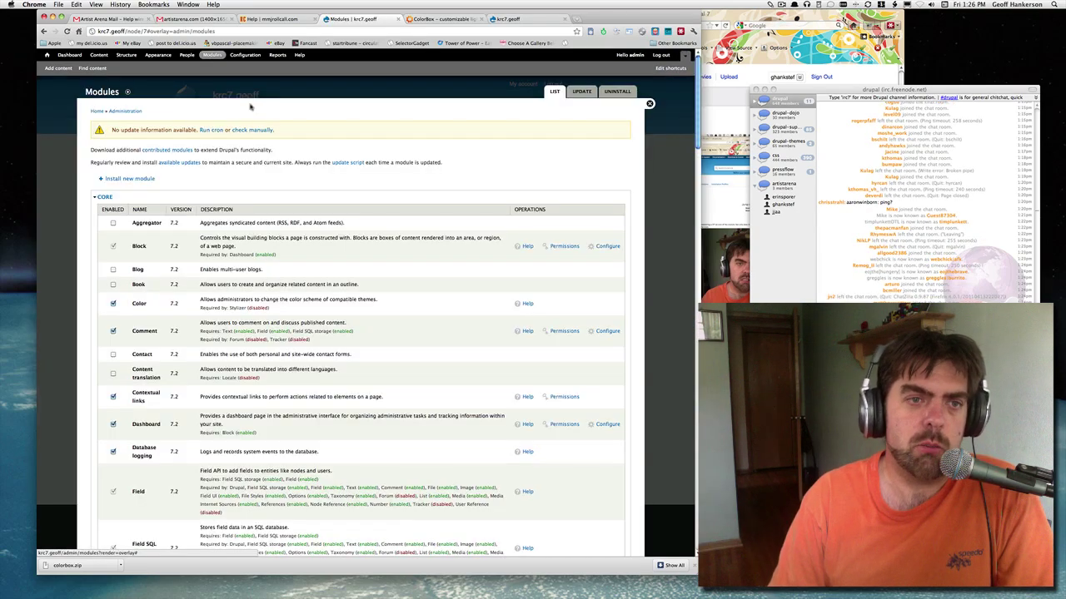
{"action": "scroll", "coordinate": [275, 184], "scroll_direction": "down", "scroll_amount": 4}
{"action": "scroll", "coordinate": [275, 184], "scroll_direction": "down", "scroll_amount": 4}
{"action": "scroll", "coordinate": [276, 184], "scroll_direction": "down", "scroll_amount": 4}
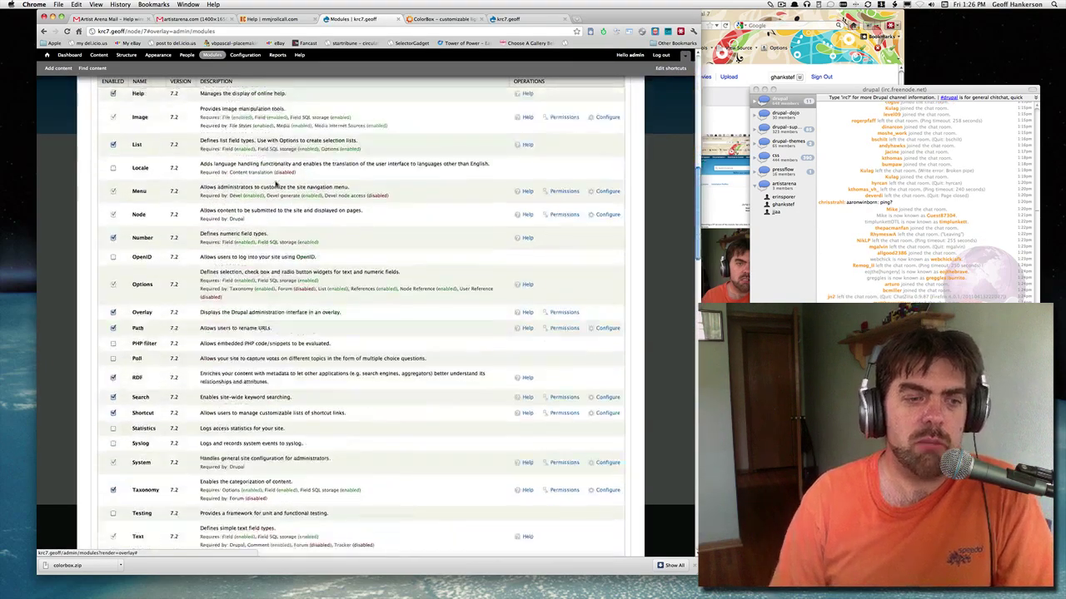
{"action": "scroll", "coordinate": [275, 184], "scroll_direction": "down", "scroll_amount": 4}
{"action": "scroll", "coordinate": [276, 184], "scroll_direction": "down", "scroll_amount": 5}
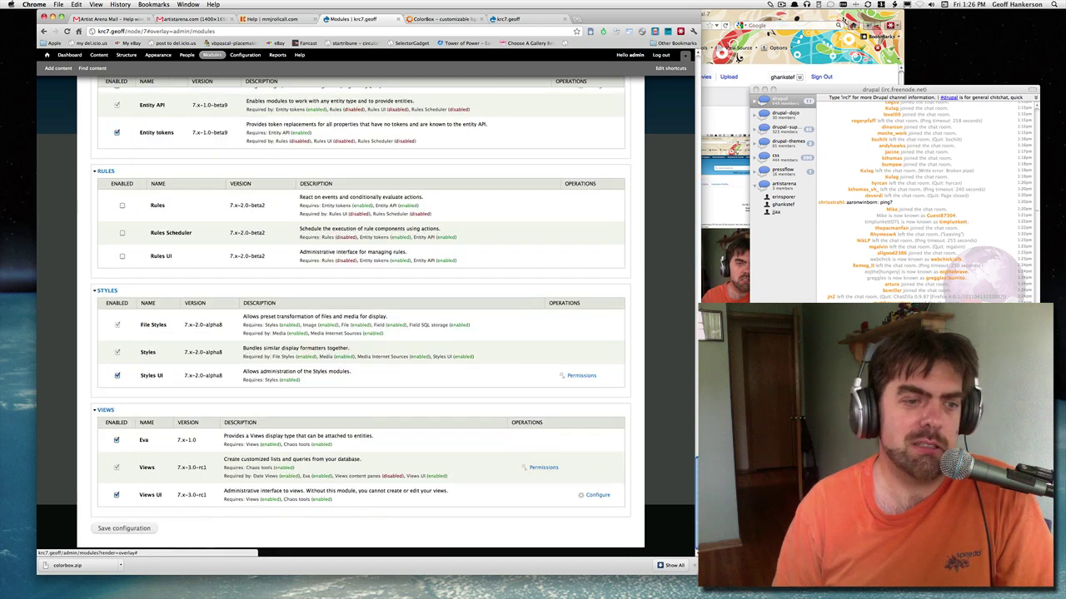
{"action": "scroll", "coordinate": [275, 184], "scroll_direction": "down", "scroll_amount": 3}
{"action": "key", "text": "super+f"}
{"action": "type", "text": "color"}
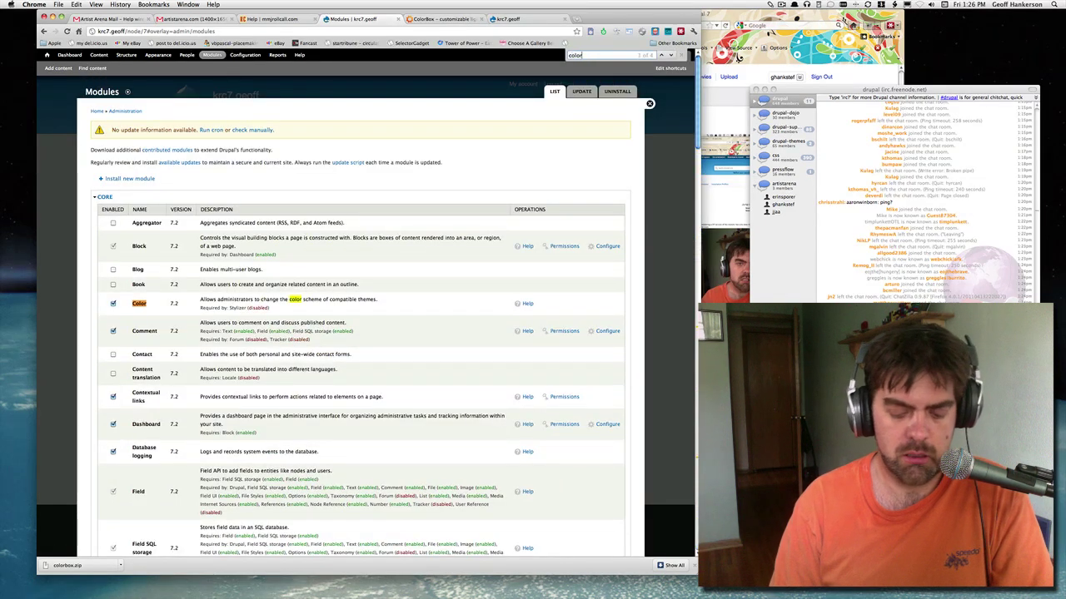
{"action": "type", "text": "box"}
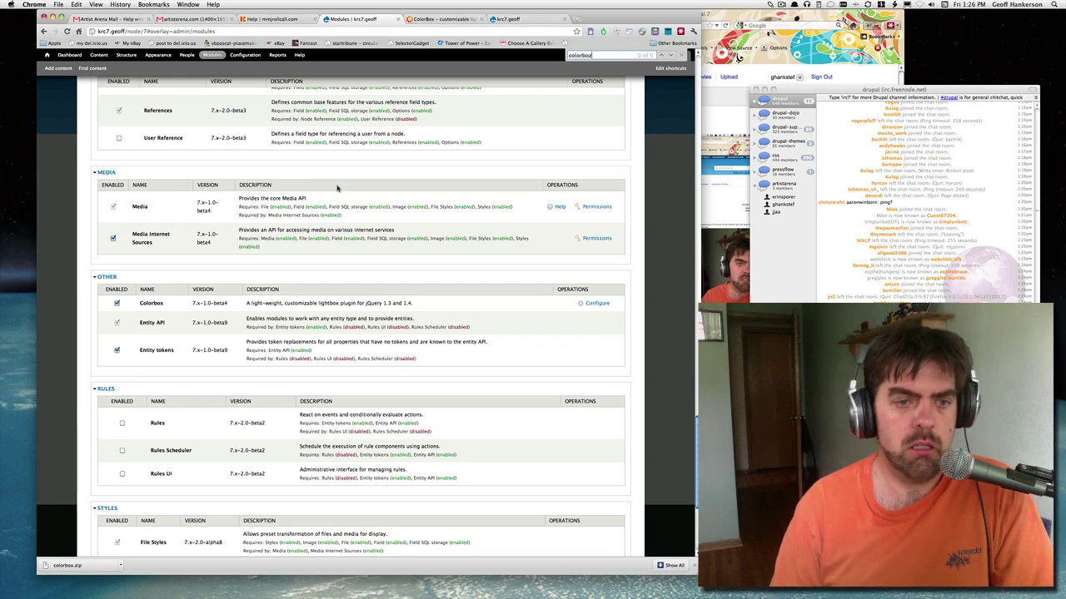
{"action": "key", "text": "Escape"}
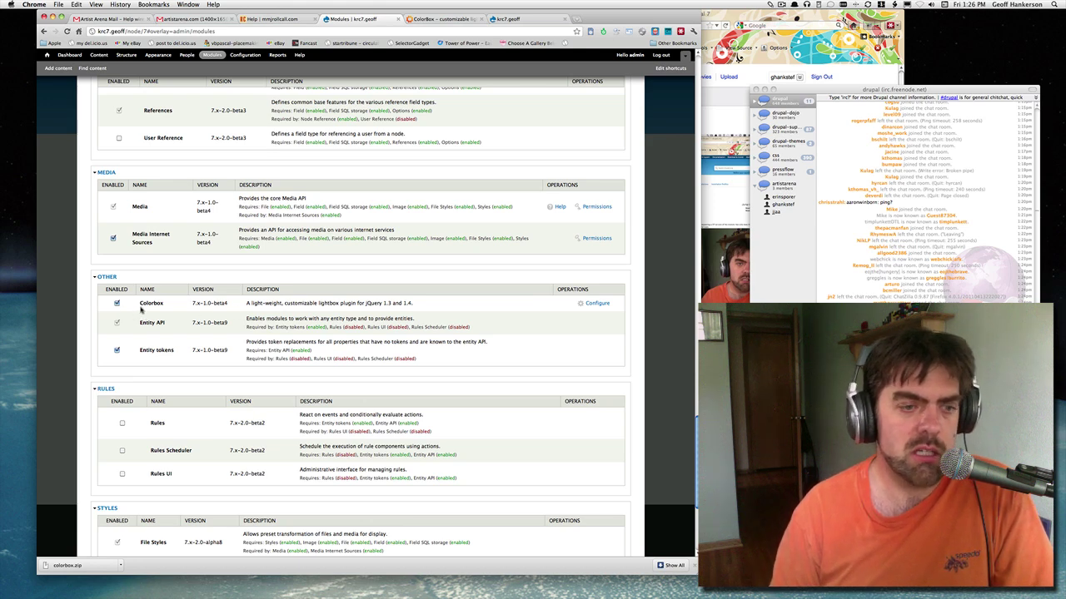
{"action": "left_click", "coordinate": [596, 304]}
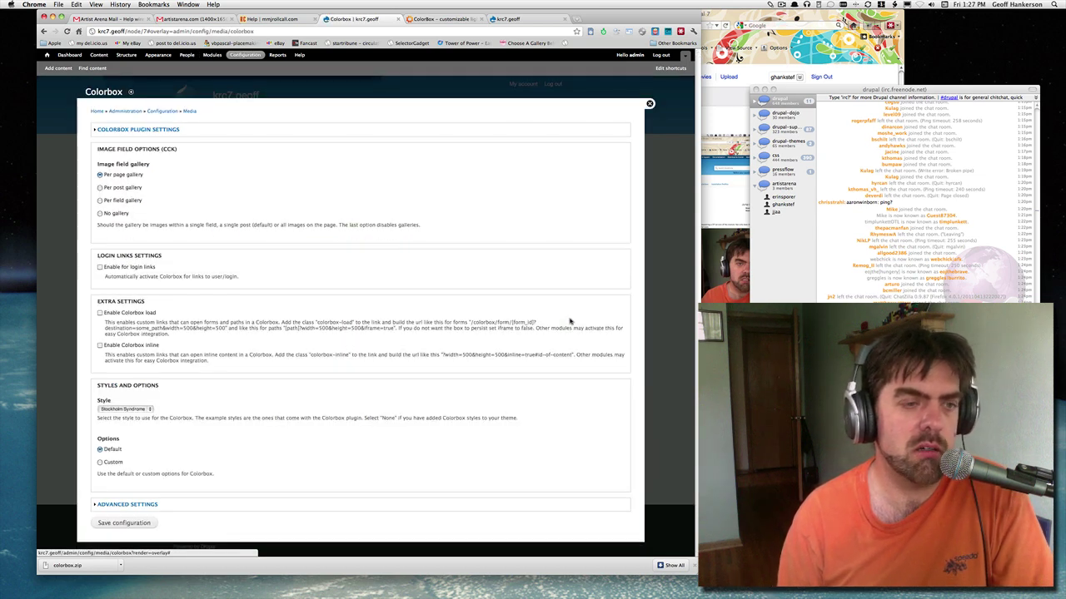
Try the Colorbox 'Per post gallery' option, then close the settings back to Gallery One.
{"action": "left_click", "coordinate": [133, 189]}
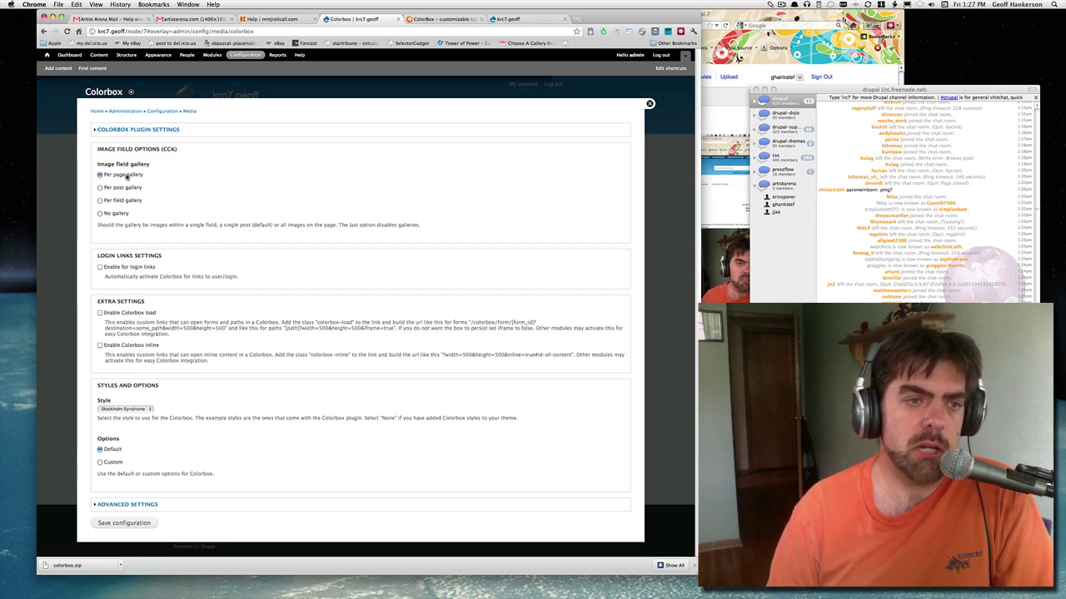
{"action": "left_click", "coordinate": [649, 104]}
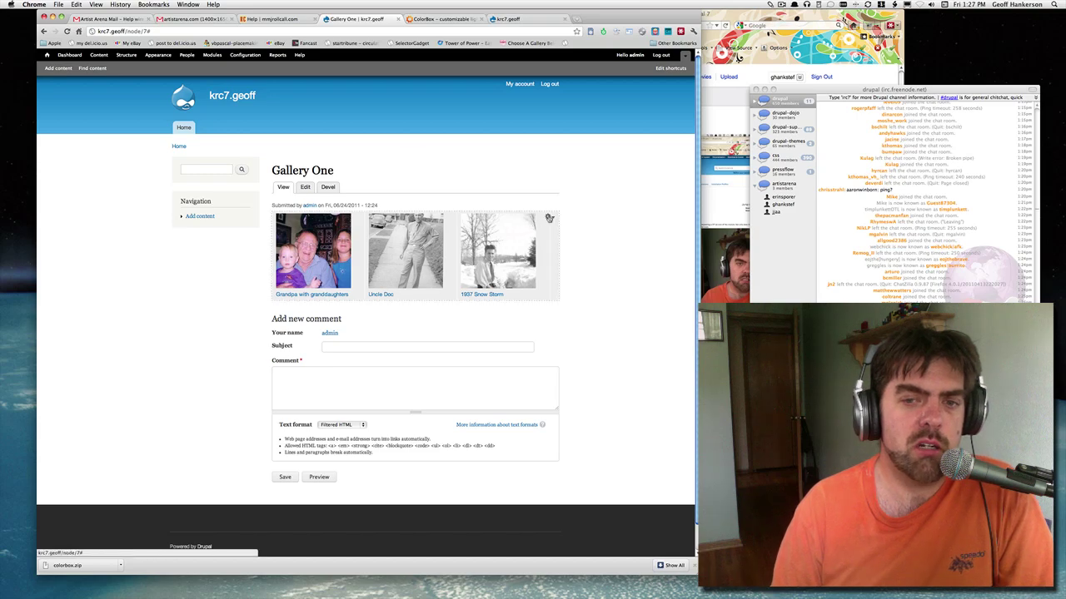
Cycle through Gallery One's photos in the Colorbox lightbox, then edit the Gallery view.
{"action": "left_click", "coordinate": [309, 242]}
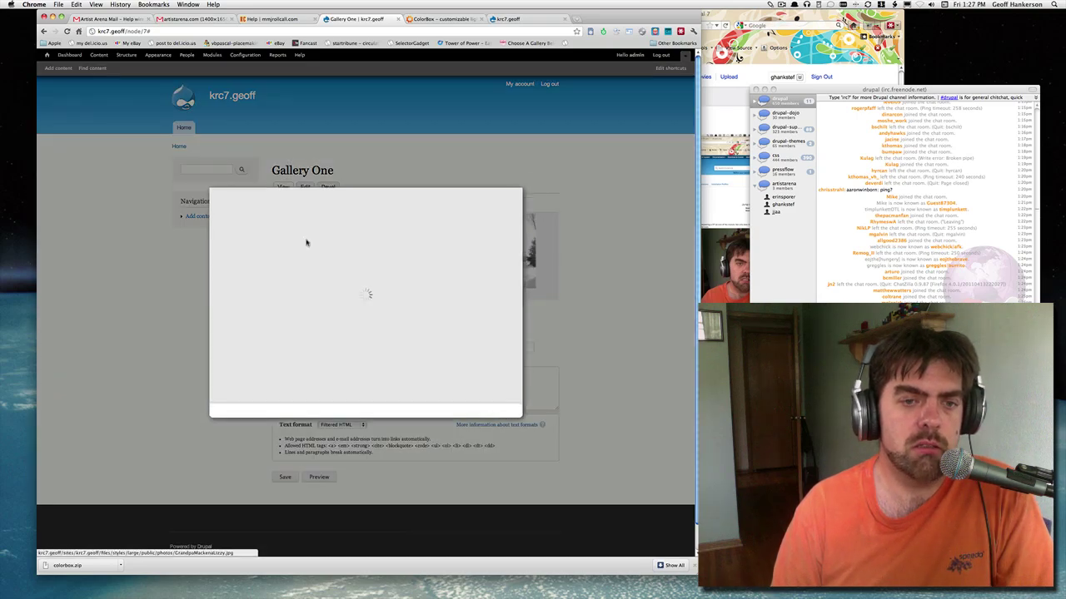
{"action": "key", "text": "Left"}
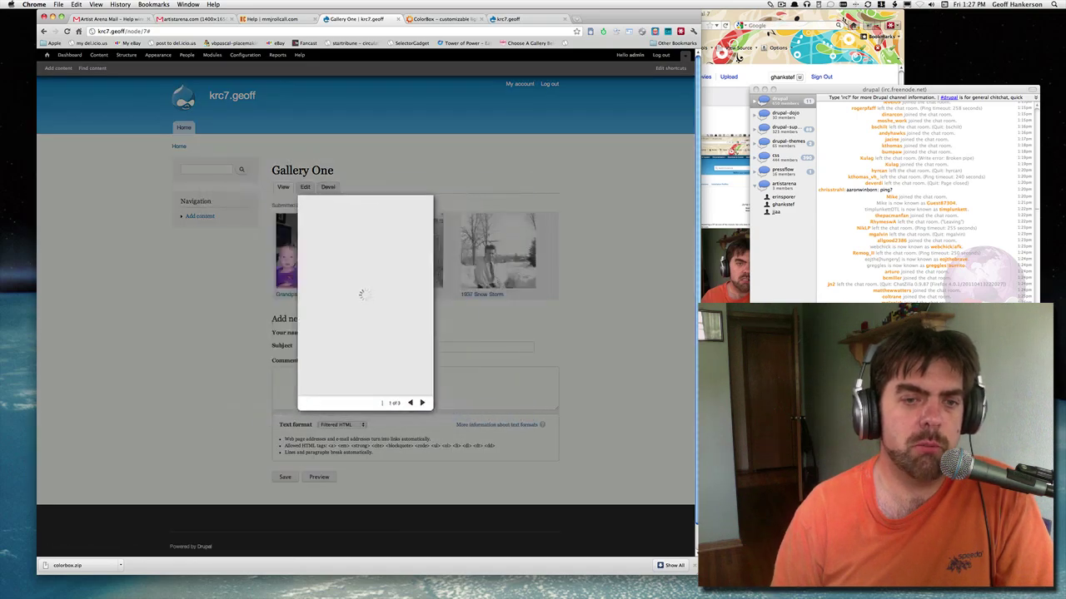
{"action": "key", "text": "Left"}
{"action": "key", "text": "Left"}
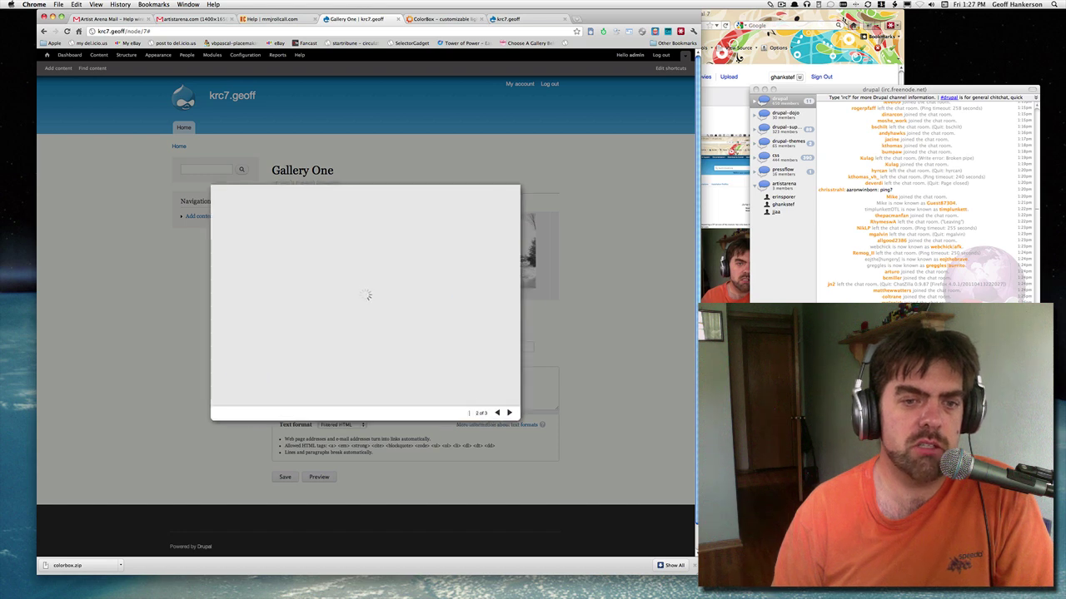
{"action": "key", "text": "Left"}
{"action": "key", "text": "Right"}
{"action": "key", "text": "Left"}
{"action": "key", "text": "Left"}
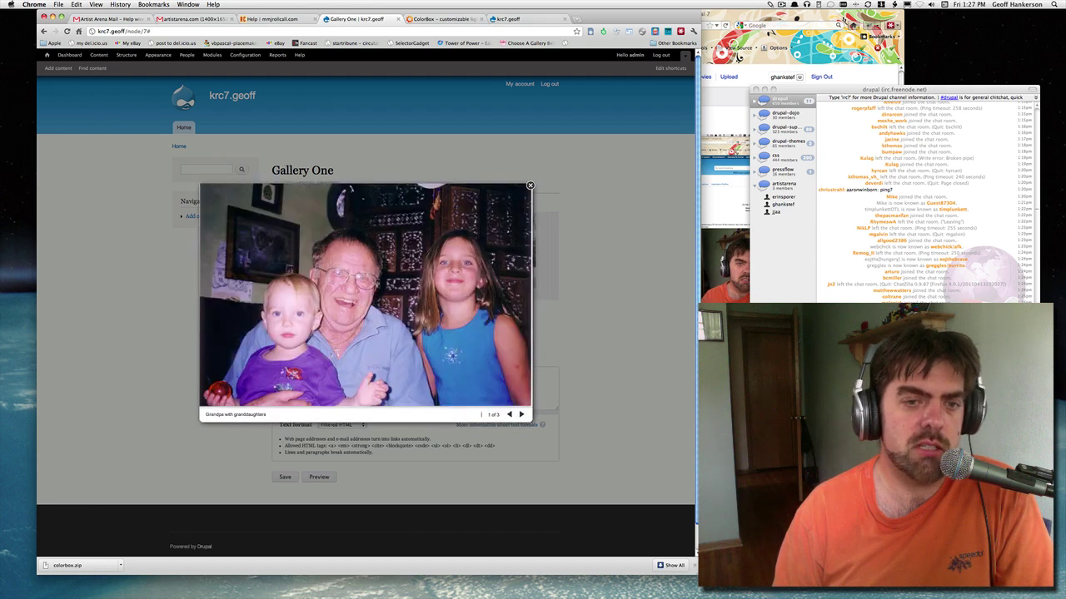
{"action": "key", "text": "Right"}
{"action": "key", "text": "Right"}
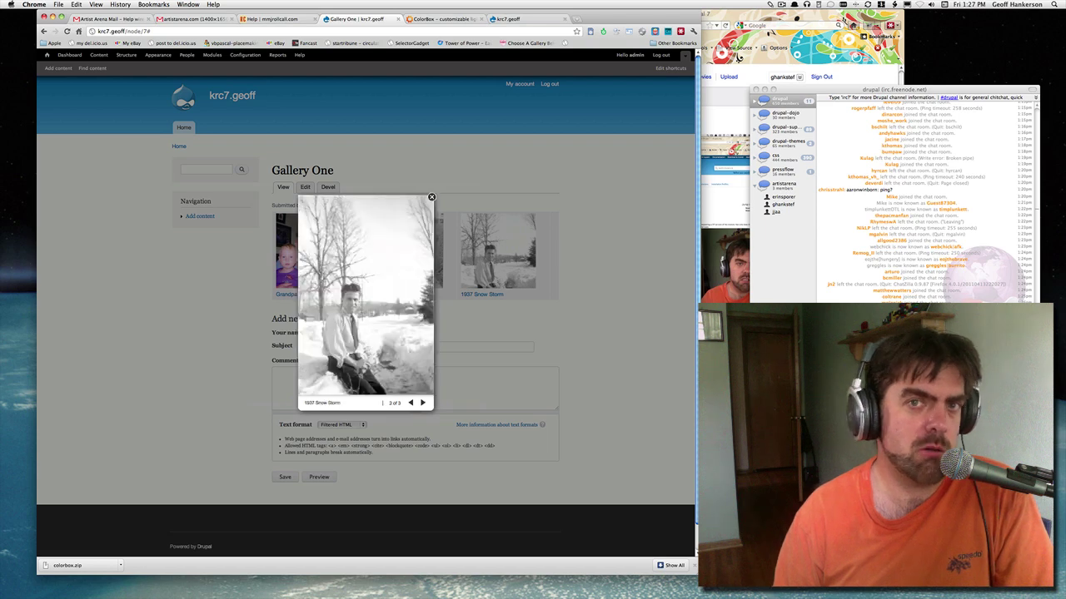
{"action": "key", "text": "Right"}
{"action": "key", "text": "Right"}
{"action": "left_click", "coordinate": [500, 156]}
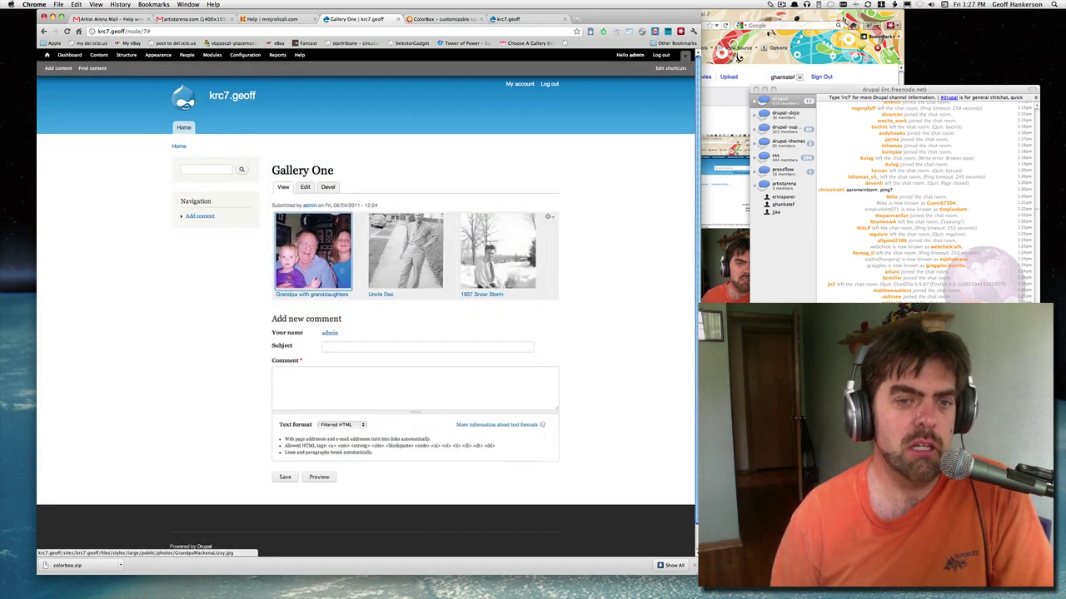
{"action": "left_click", "coordinate": [549, 216]}
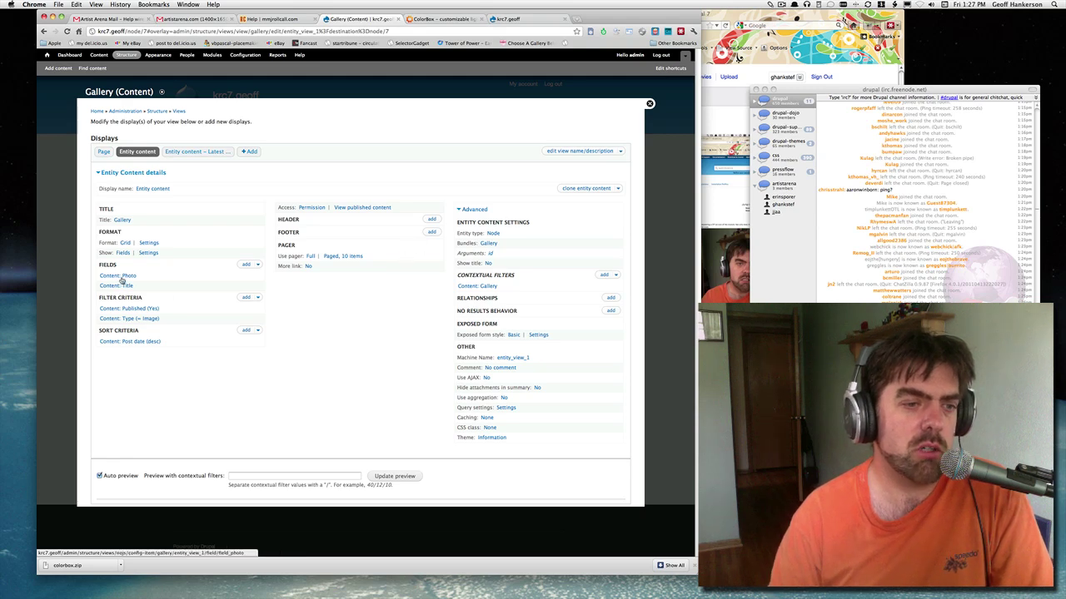
{"action": "left_click", "coordinate": [256, 301]}
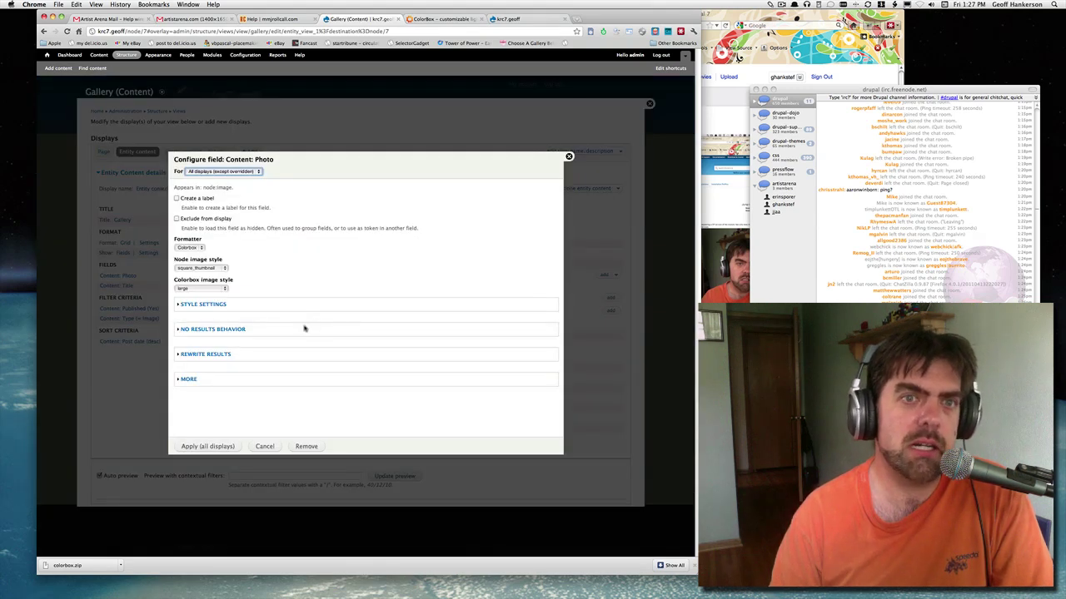
{"action": "left_click", "coordinate": [190, 248]}
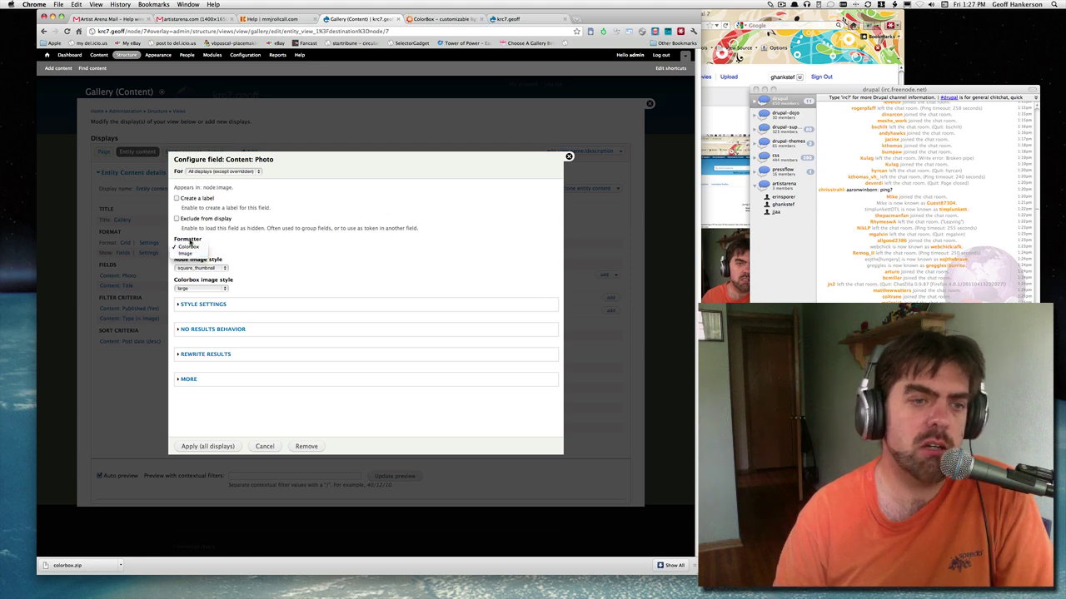
{"action": "left_click", "coordinate": [247, 237]}
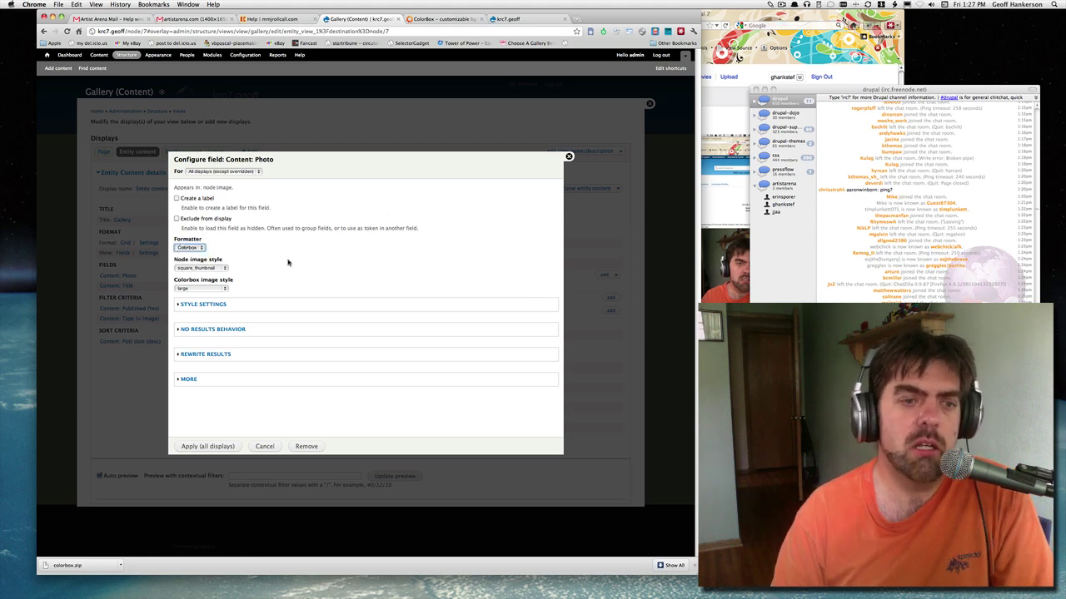
{"action": "left_click", "coordinate": [181, 267]}
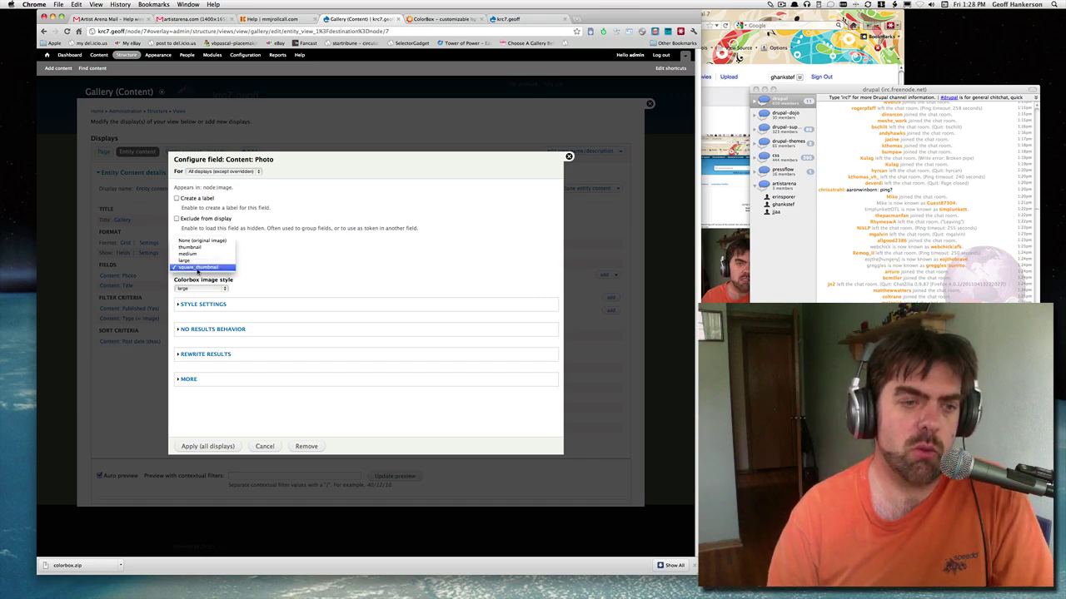
{"action": "left_click", "coordinate": [254, 291]}
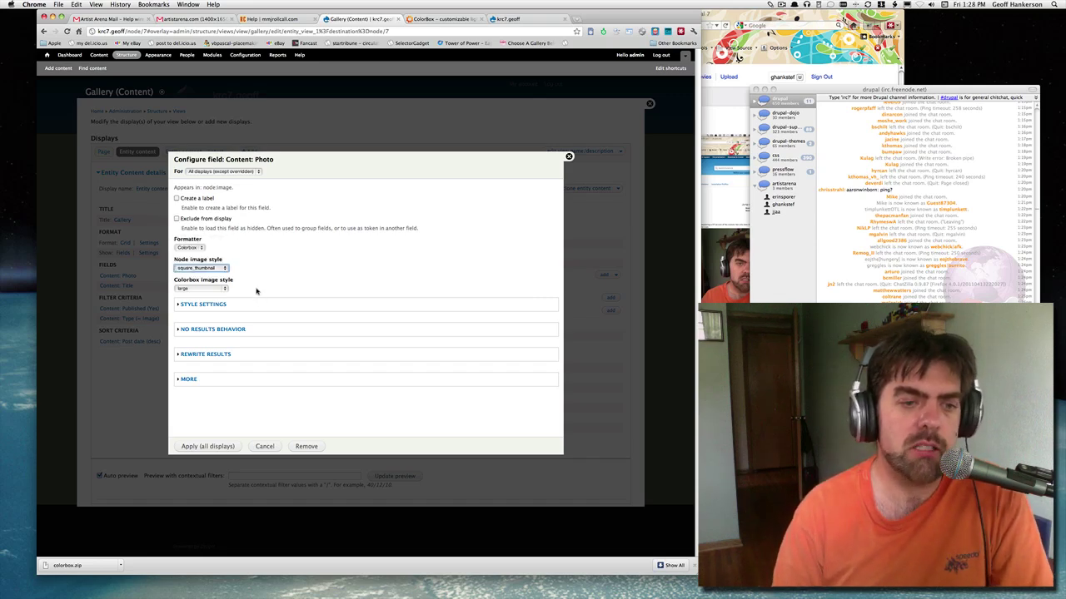
{"action": "left_click", "coordinate": [208, 289]}
{"action": "left_click", "coordinate": [358, 295]}
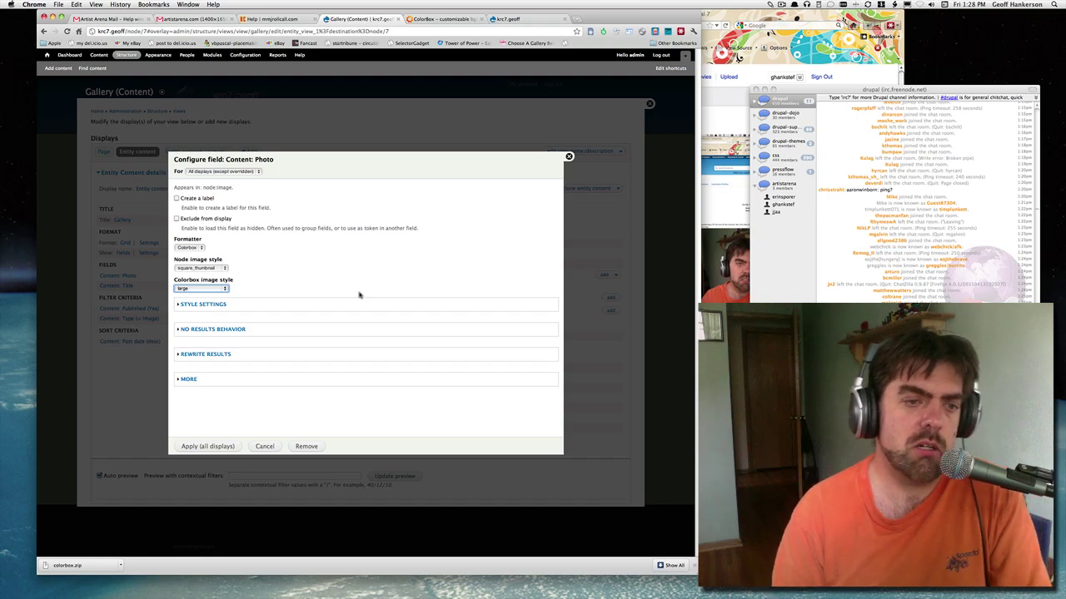
{"action": "left_click", "coordinate": [568, 157]}
Close the view editor and check the Grandpa with granddaughters photo opens in Colorbox.
{"action": "left_click", "coordinate": [649, 104]}
{"action": "left_click", "coordinate": [283, 262]}
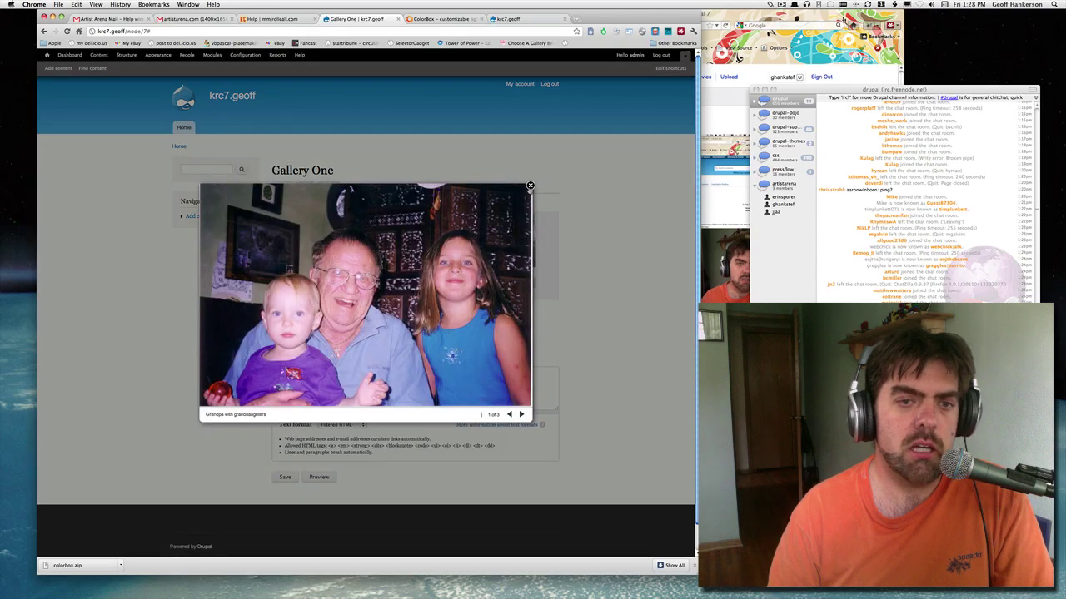
{"action": "left_click", "coordinate": [529, 186]}
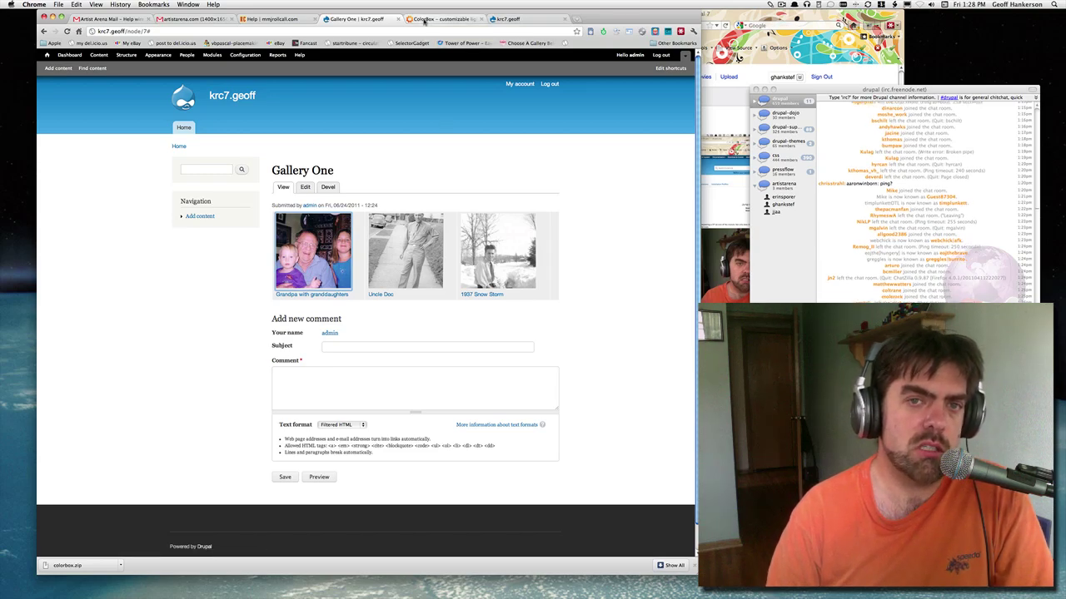
View the ColorBox plugin documentation page, then switch to Finder.
{"action": "left_click", "coordinate": [427, 20]}
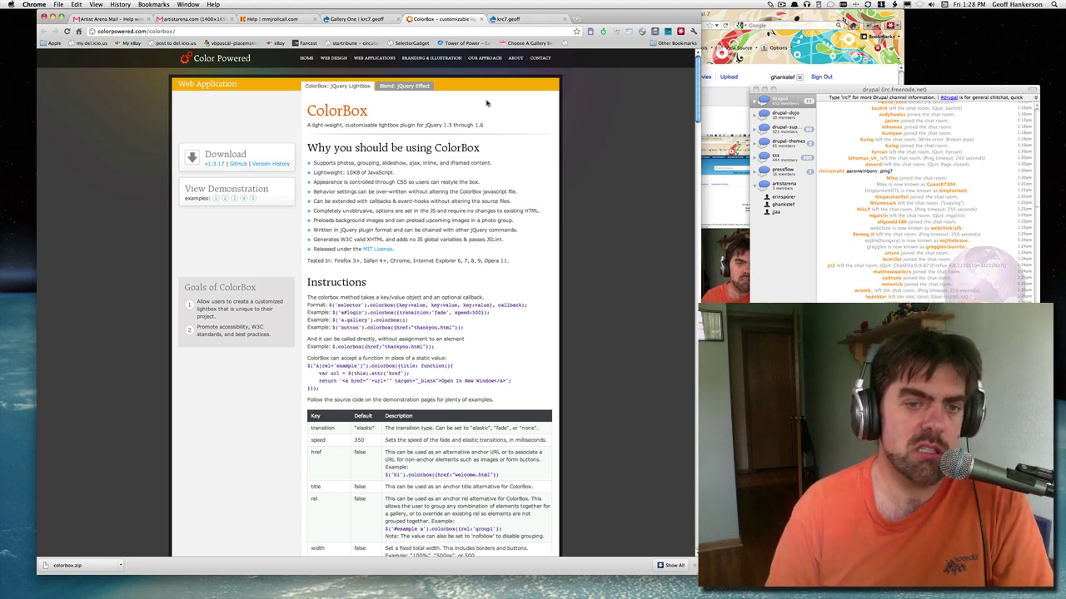
{"action": "key", "text": "super+Tab"}
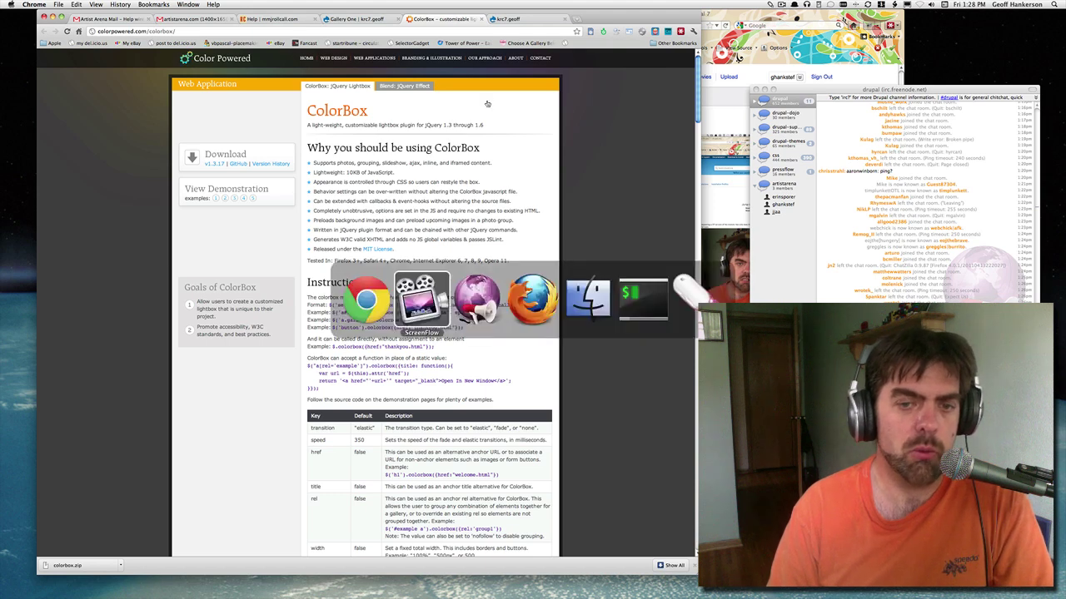
{"action": "key", "text": "super+Tab"}
{"action": "key", "text": "super+Tab"}
{"action": "key", "text": "super+Tab"}
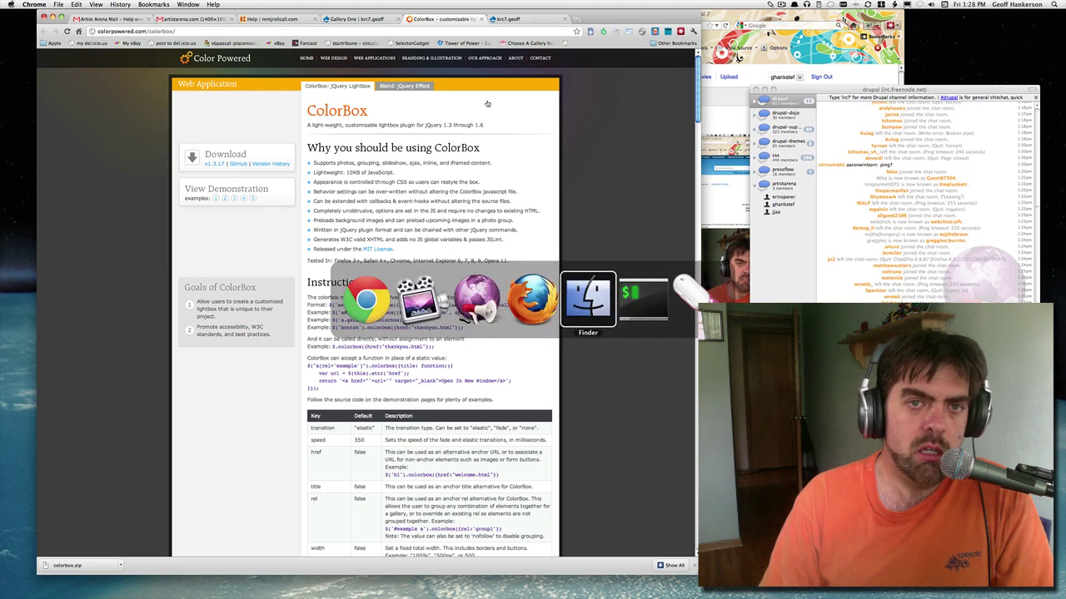
{"action": "key", "text": "super+Tab"}
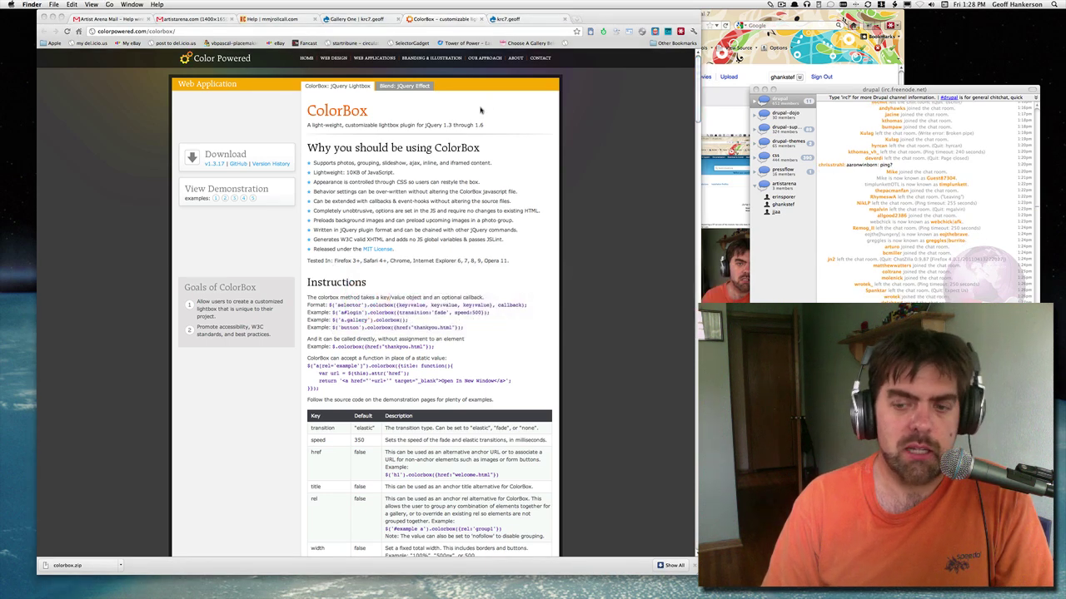
In a new Finder window, open Sites > platforms > krc7 > sites > all > libraries.
{"action": "key", "text": "super+n"}
{"action": "left_click_drag", "start_coordinate": [816, 176], "coordinate": [512, 61]}
{"action": "left_click", "coordinate": [398, 165]}
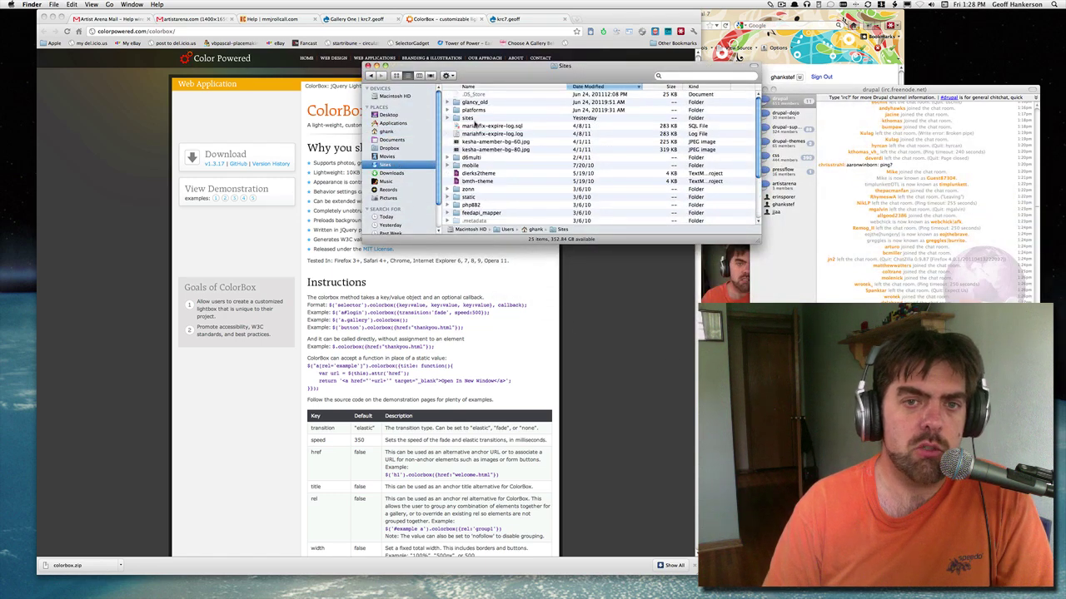
{"action": "double_click", "coordinate": [476, 111]}
{"action": "double_click", "coordinate": [468, 111]}
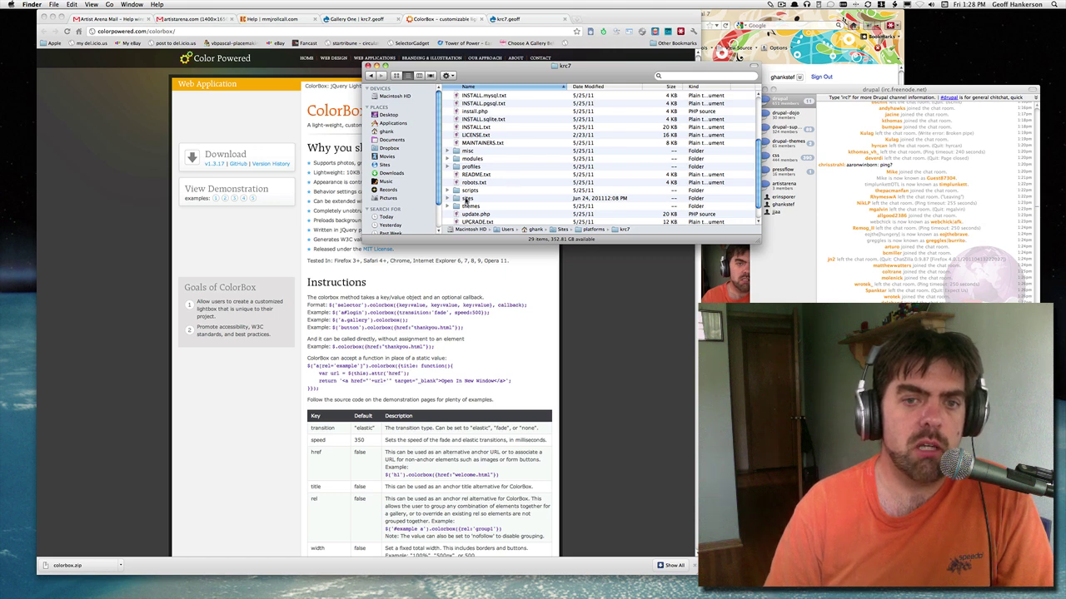
{"action": "double_click", "coordinate": [466, 200]}
{"action": "double_click", "coordinate": [464, 103]}
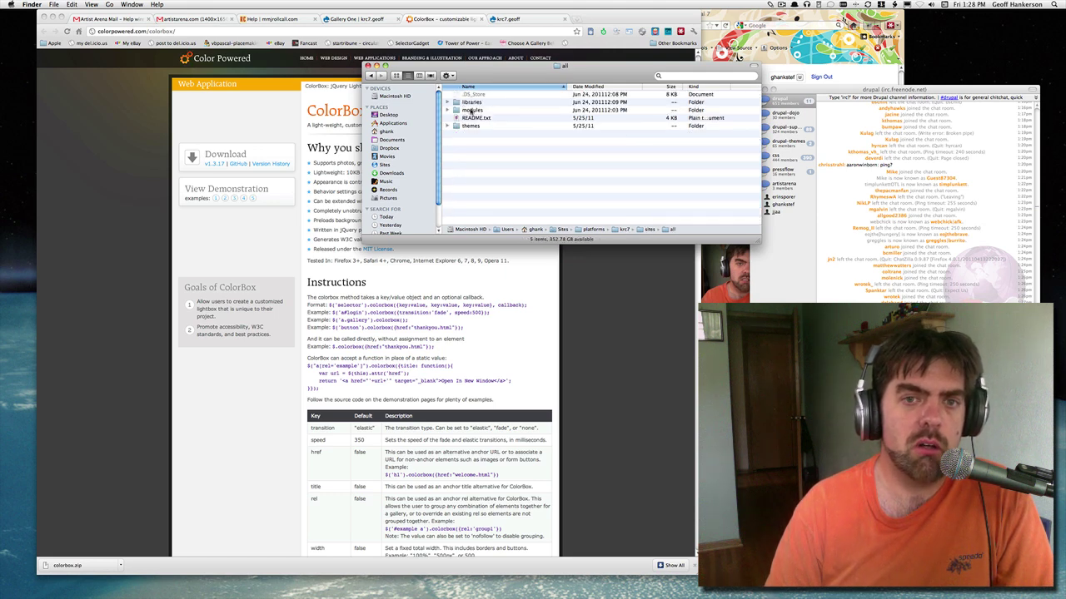
{"action": "left_click", "coordinate": [464, 102]}
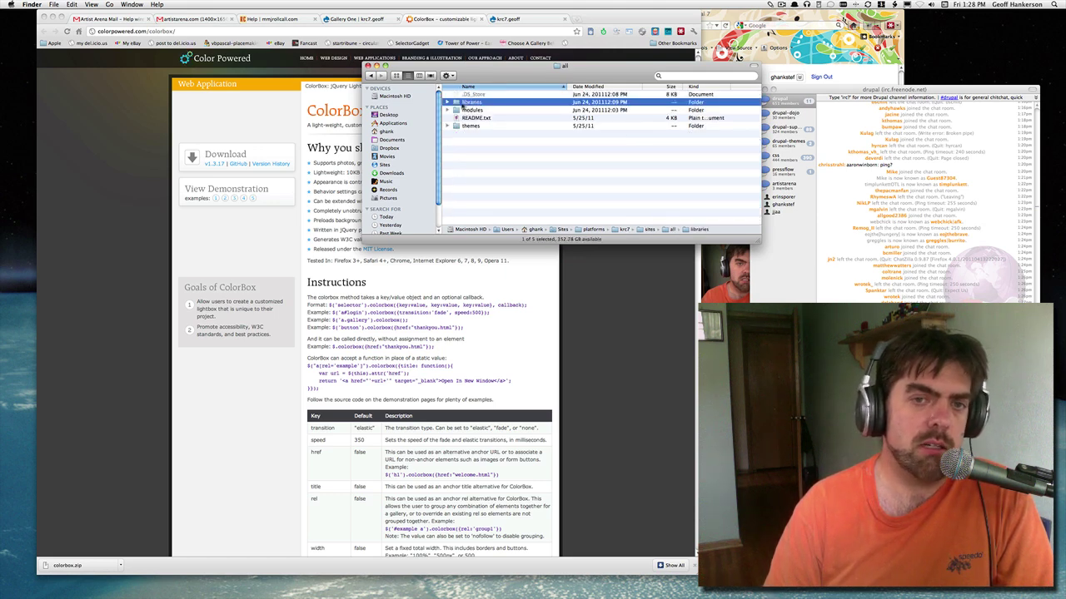
{"action": "double_click", "coordinate": [463, 102]}
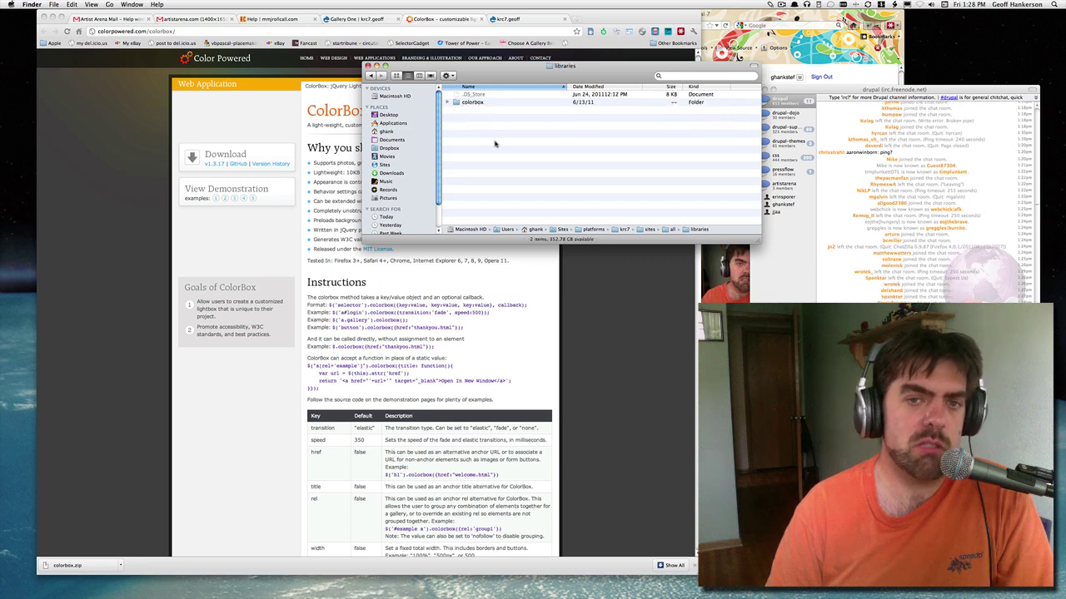
Expand the colorbox library folder and its example1 folder to inspect the contents.
{"action": "left_click", "coordinate": [300, 160]}
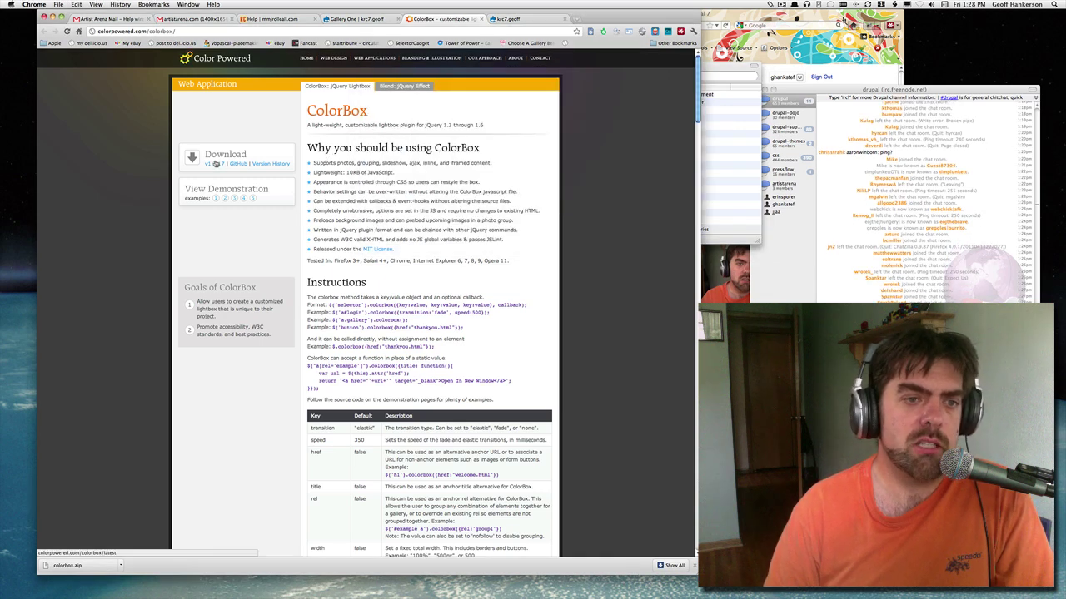
{"action": "left_click", "coordinate": [732, 193]}
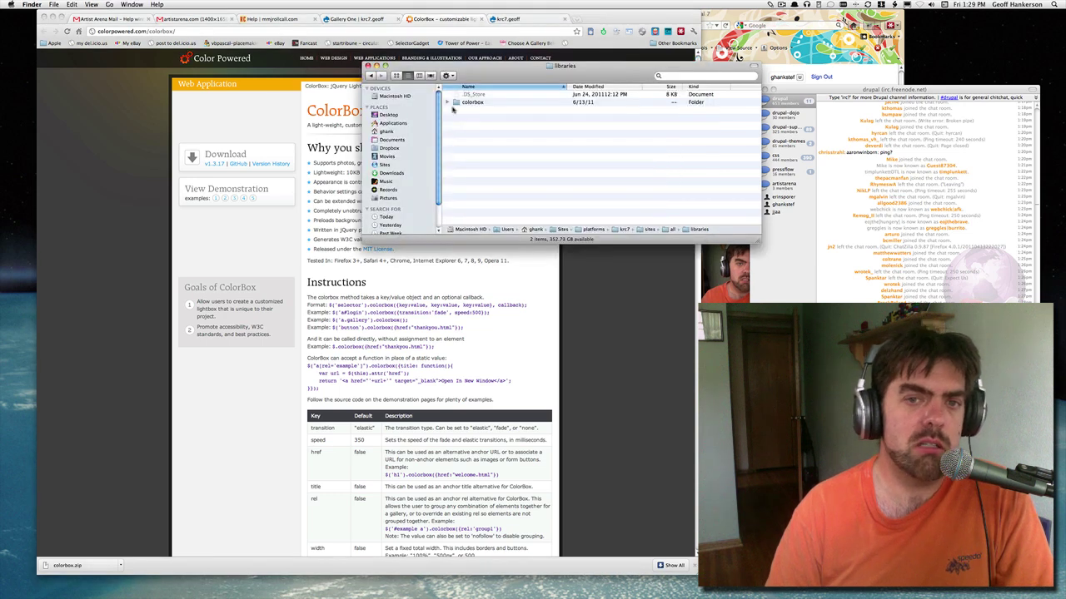
{"action": "left_click", "coordinate": [448, 101]}
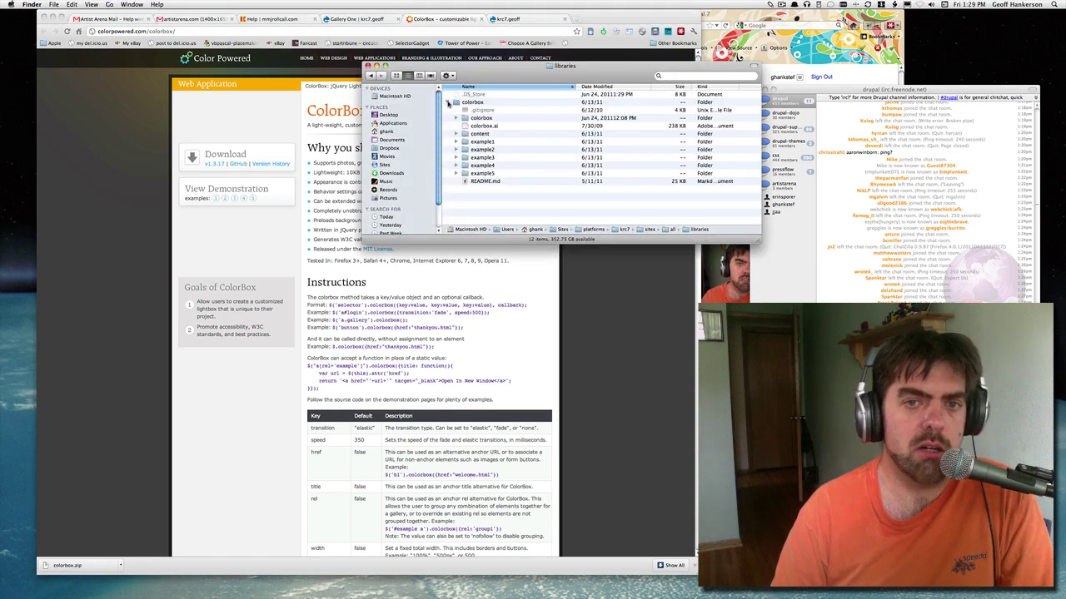
{"action": "left_click", "coordinate": [456, 142]}
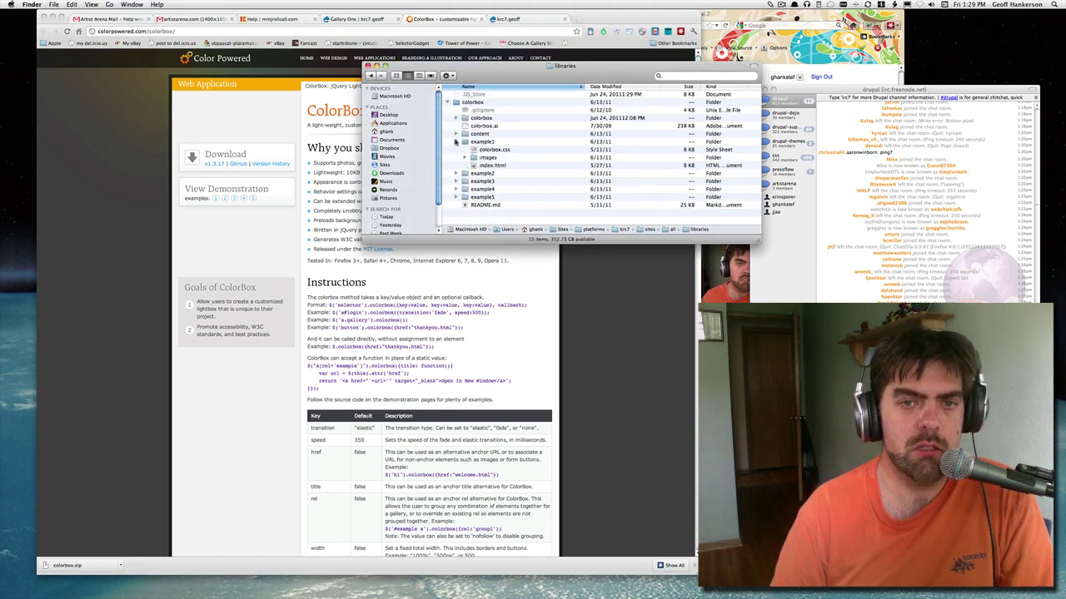
{"action": "left_click", "coordinate": [454, 102]}
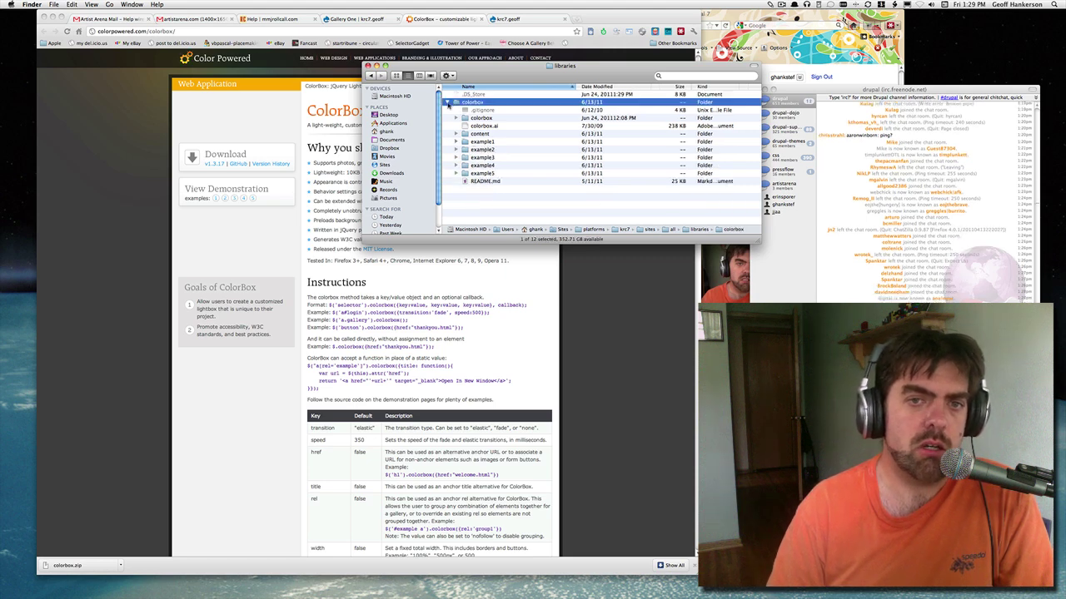
{"action": "left_click", "coordinate": [448, 102]}
{"action": "left_click", "coordinate": [503, 157]}
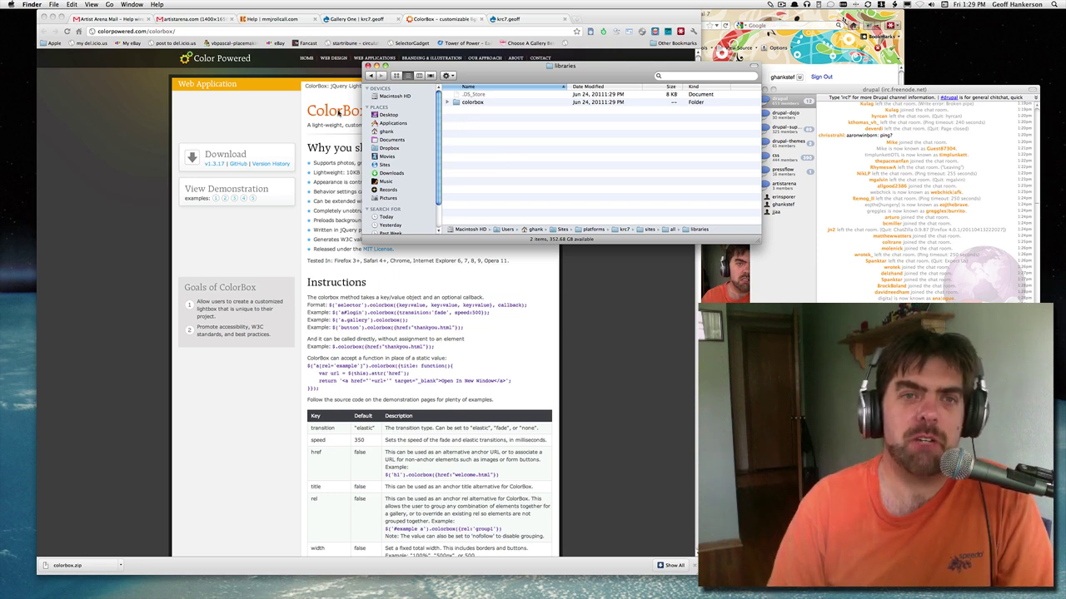
On the Gallery One tab, open the Grandpa with granddaughters photo in the lightbox and close it.
{"action": "left_click", "coordinate": [370, 20]}
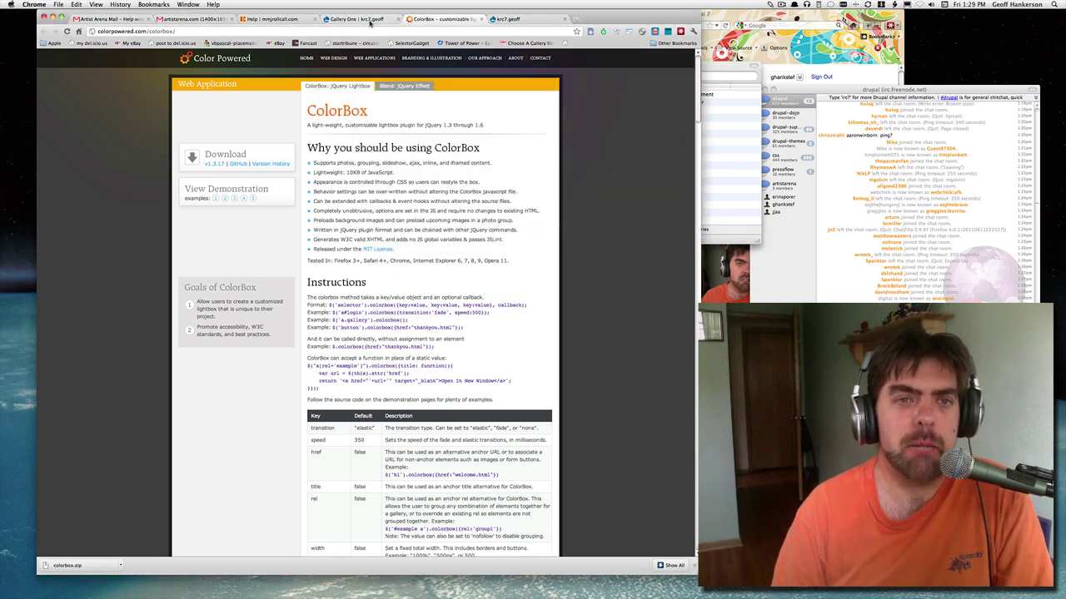
{"action": "left_click", "coordinate": [329, 234]}
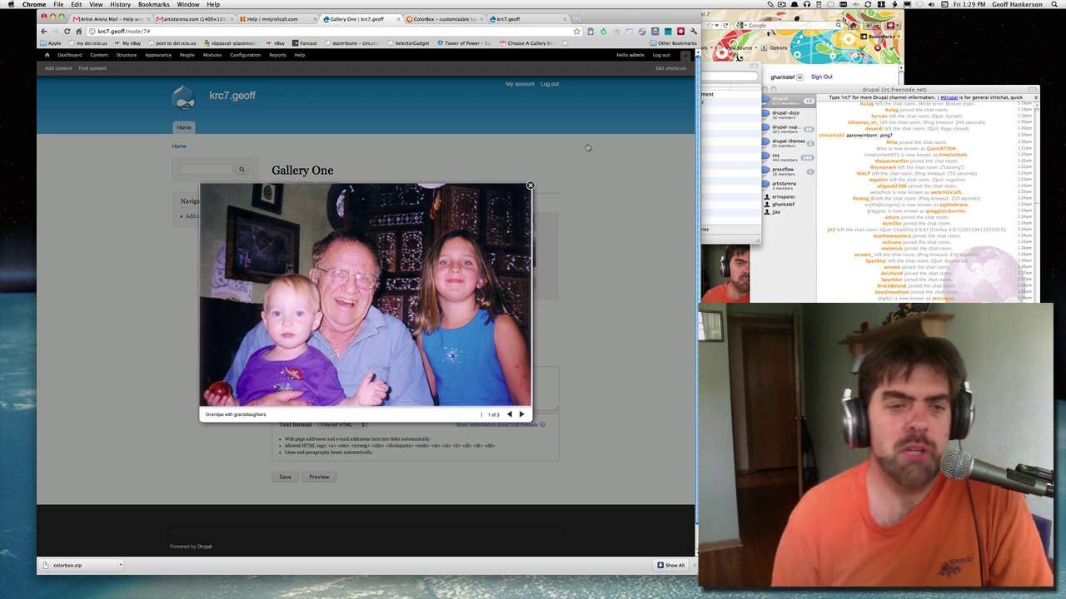
{"action": "left_click", "coordinate": [588, 148]}
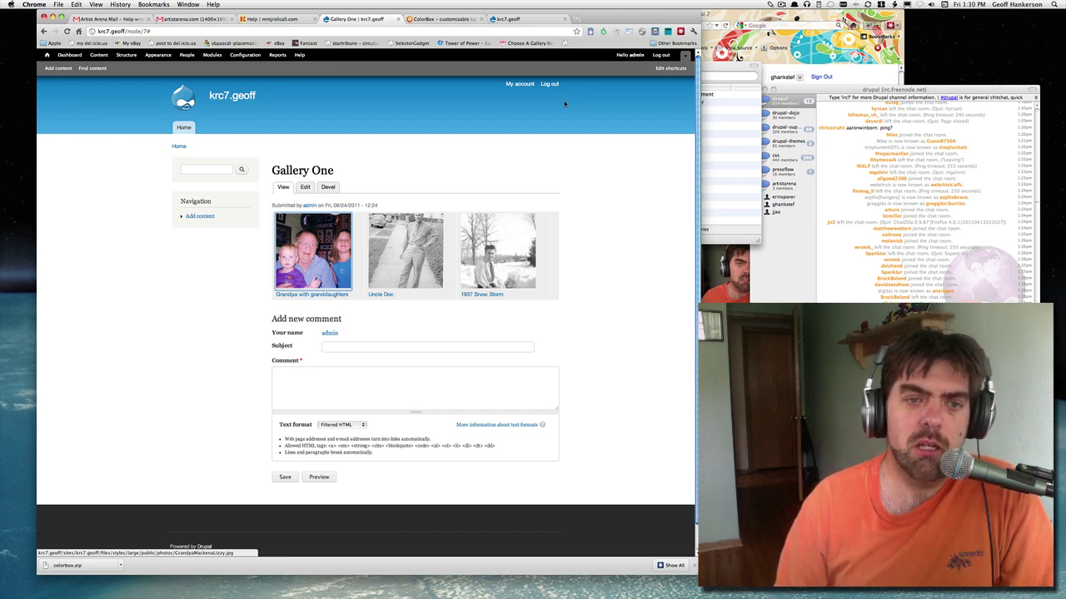
{"action": "left_click", "coordinate": [181, 146]}
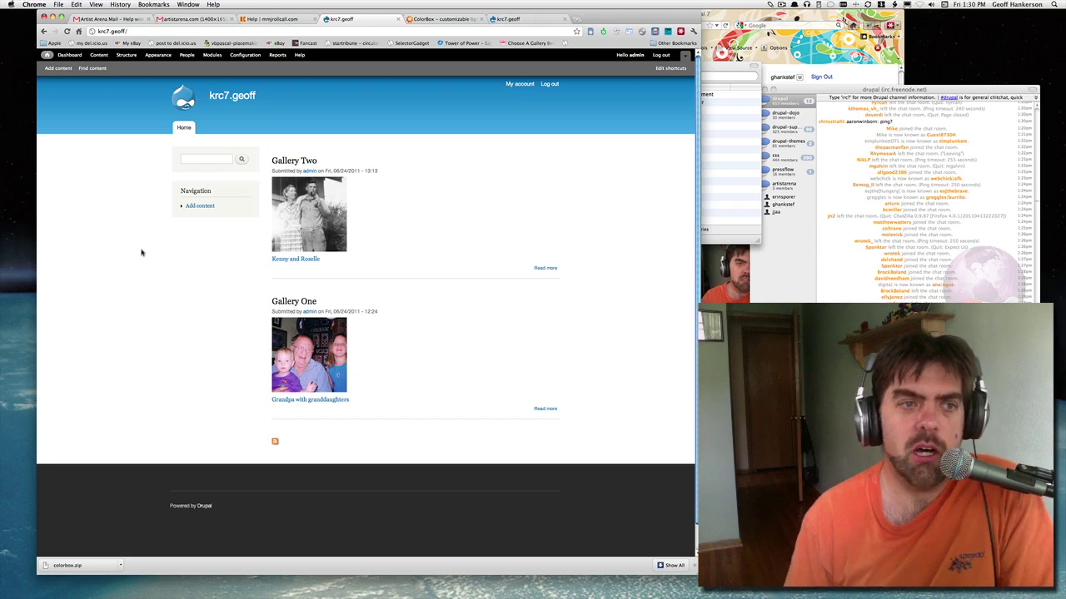
Open the Modules page and look through which modules are enabled, e.g. Field, Image, List.
{"action": "left_click", "coordinate": [212, 55]}
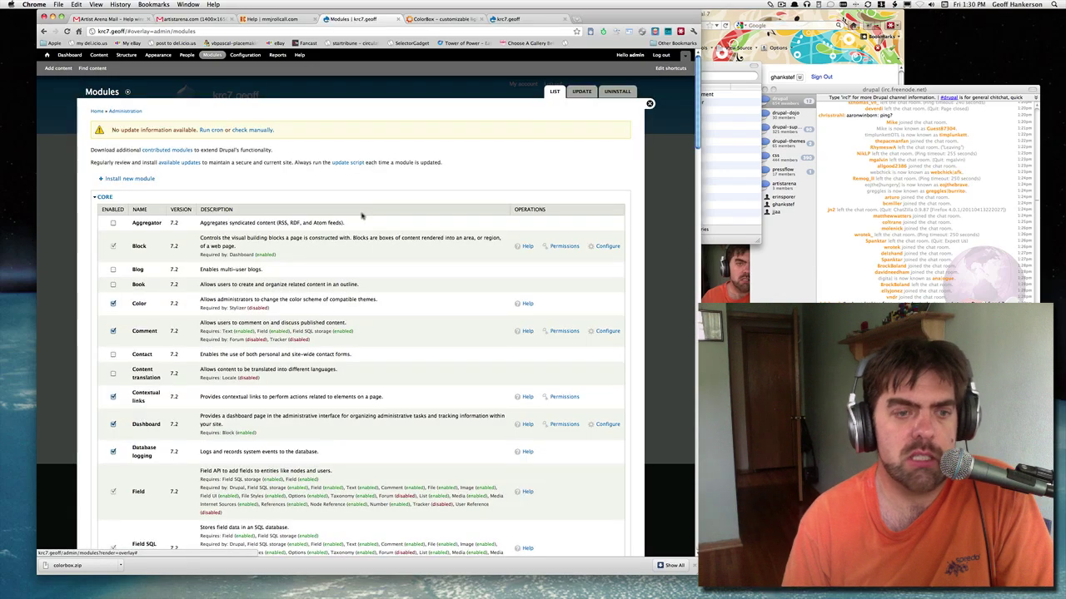
{"action": "scroll", "coordinate": [362, 215], "scroll_direction": "down", "scroll_amount": 5}
{"action": "scroll", "coordinate": [362, 216], "scroll_direction": "down", "scroll_amount": 5}
{"action": "scroll", "coordinate": [362, 216], "scroll_direction": "down", "scroll_amount": 5}
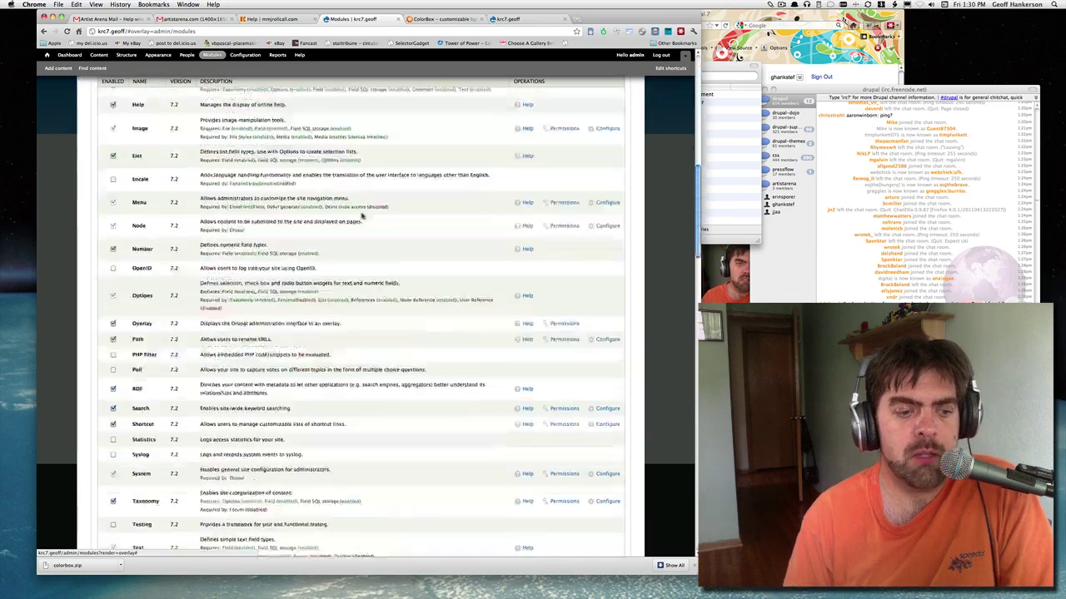
{"action": "scroll", "coordinate": [363, 216], "scroll_direction": "down", "scroll_amount": 5}
{"action": "scroll", "coordinate": [362, 215], "scroll_direction": "down", "scroll_amount": 10}
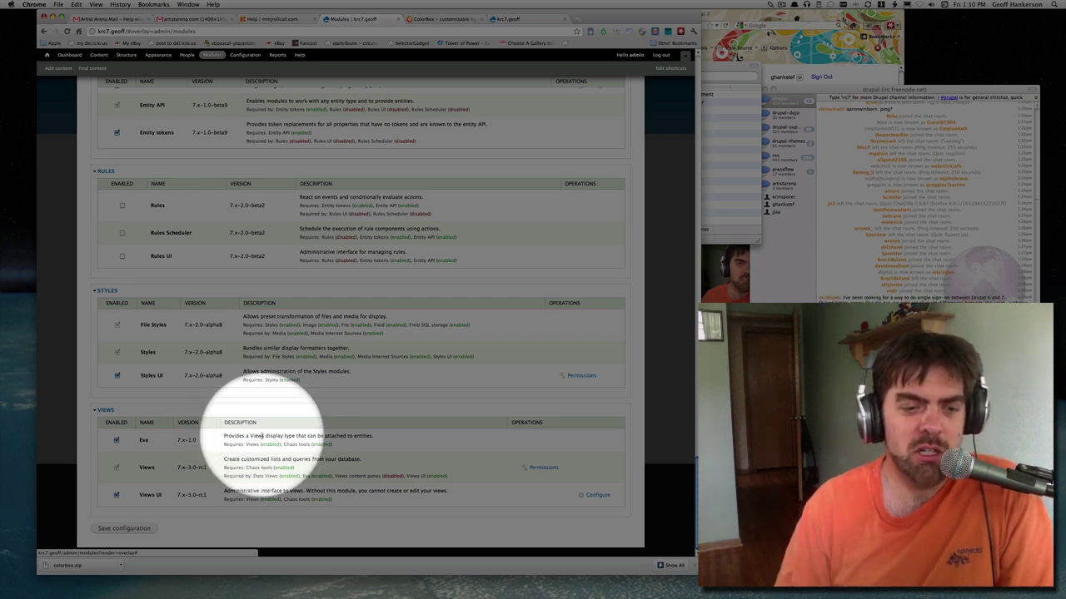
{"action": "scroll", "coordinate": [263, 437], "scroll_direction": "up", "scroll_amount": 2}
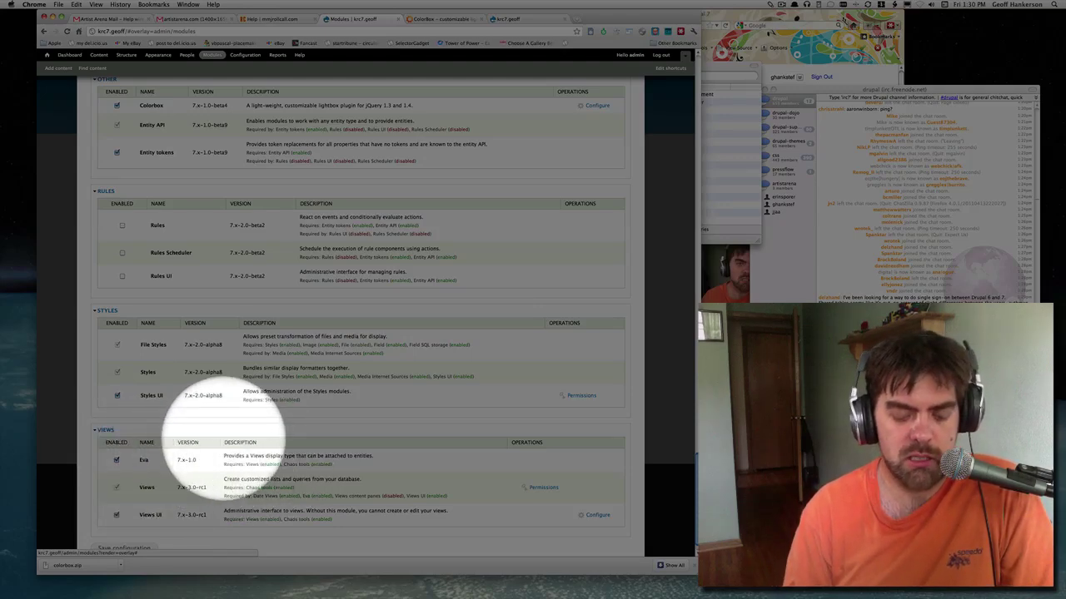
{"action": "scroll", "coordinate": [275, 416], "scroll_direction": "up", "scroll_amount": 2}
{"action": "scroll", "coordinate": [300, 404], "scroll_direction": "up", "scroll_amount": 2}
{"action": "scroll", "coordinate": [310, 397], "scroll_direction": "up", "scroll_amount": 2}
{"action": "scroll", "coordinate": [309, 397], "scroll_direction": "up", "scroll_amount": 2}
{"action": "scroll", "coordinate": [310, 397], "scroll_direction": "up", "scroll_amount": 3}
{"action": "scroll", "coordinate": [310, 398], "scroll_direction": "up", "scroll_amount": 1}
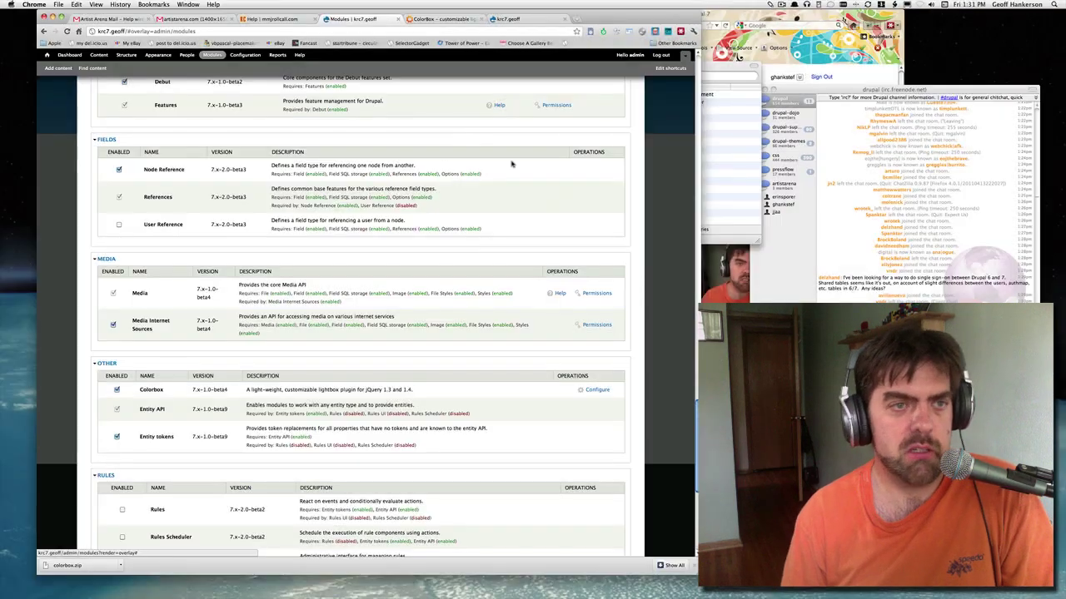
{"action": "scroll", "coordinate": [511, 164], "scroll_direction": "up", "scroll_amount": 5}
{"action": "scroll", "coordinate": [511, 164], "scroll_direction": "up", "scroll_amount": 5}
{"action": "scroll", "coordinate": [511, 164], "scroll_direction": "up", "scroll_amount": 5}
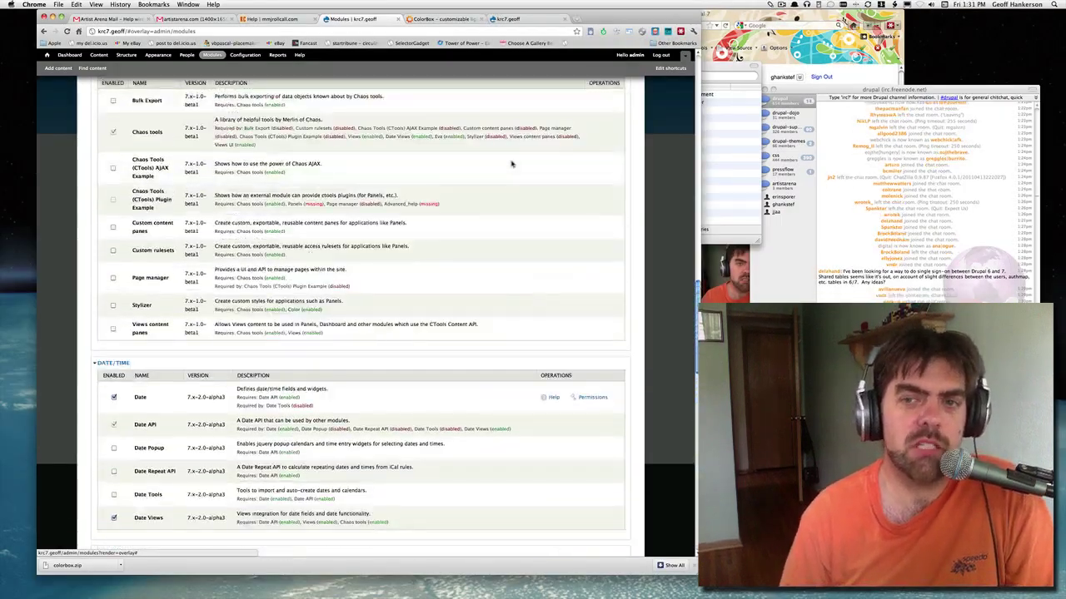
{"action": "scroll", "coordinate": [512, 164], "scroll_direction": "up", "scroll_amount": 5}
{"action": "scroll", "coordinate": [512, 164], "scroll_direction": "up", "scroll_amount": 5}
{"action": "scroll", "coordinate": [512, 164], "scroll_direction": "up", "scroll_amount": 5}
{"action": "scroll", "coordinate": [512, 164], "scroll_direction": "up", "scroll_amount": 3}
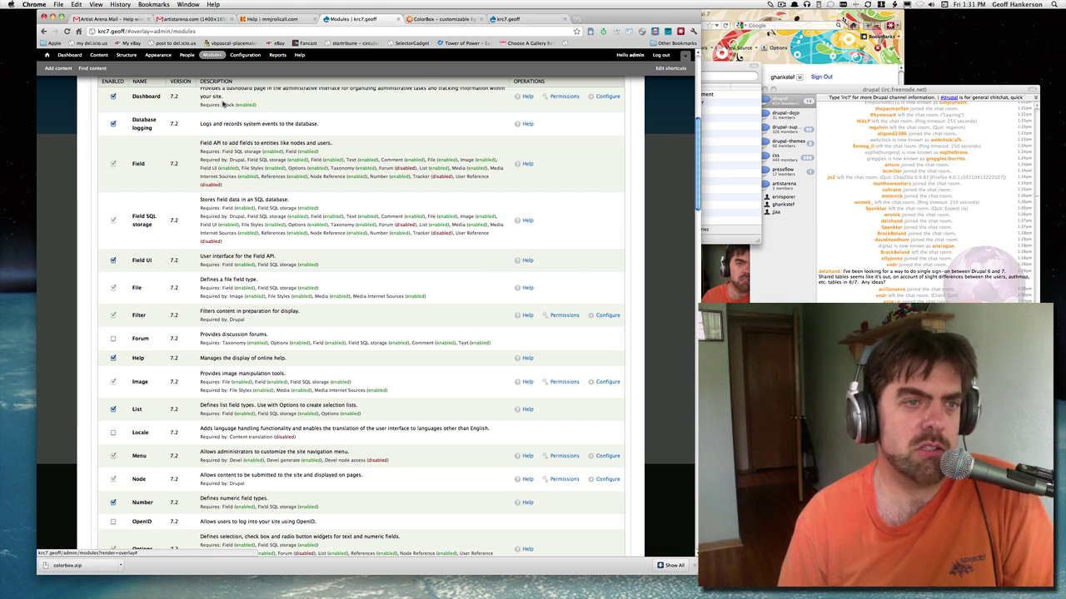
Review the Gallery content type's name and description settings, then close the overlay.
{"action": "left_click", "coordinate": [103, 70]}
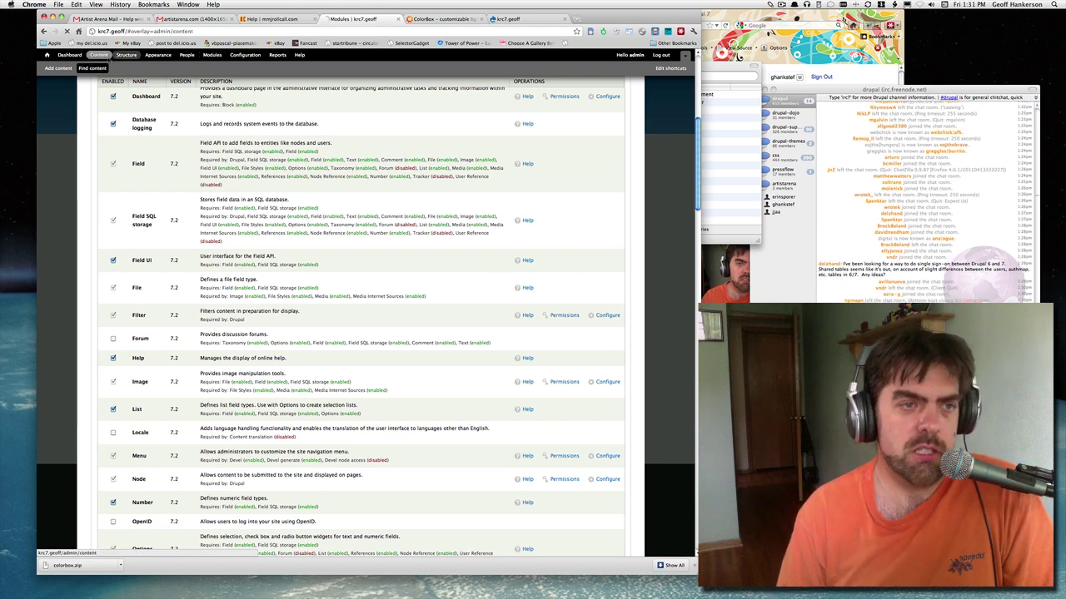
{"action": "left_click", "coordinate": [125, 56]}
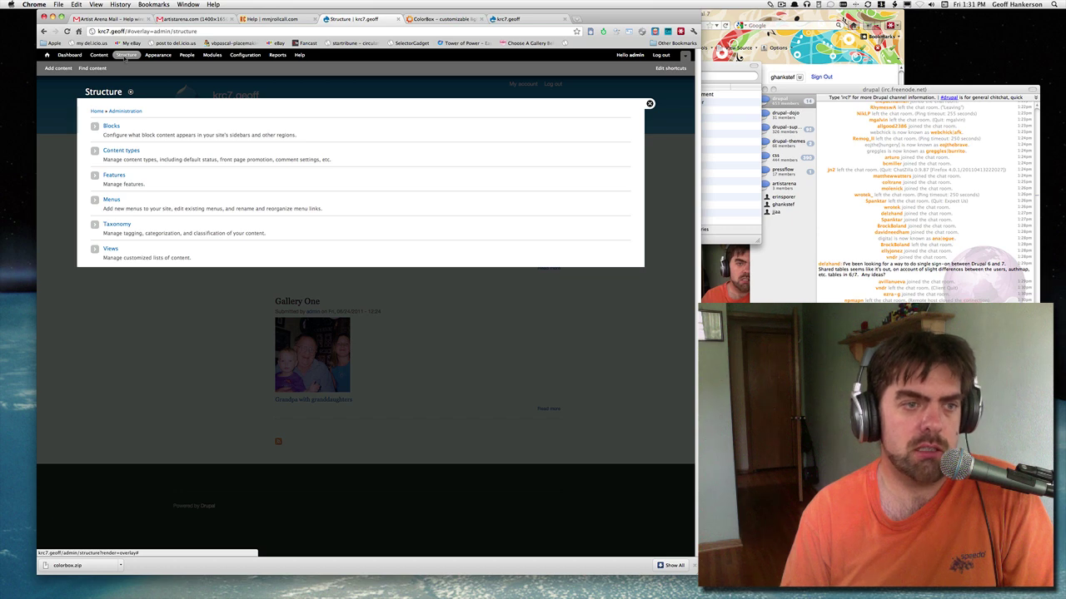
{"action": "left_click", "coordinate": [119, 151]}
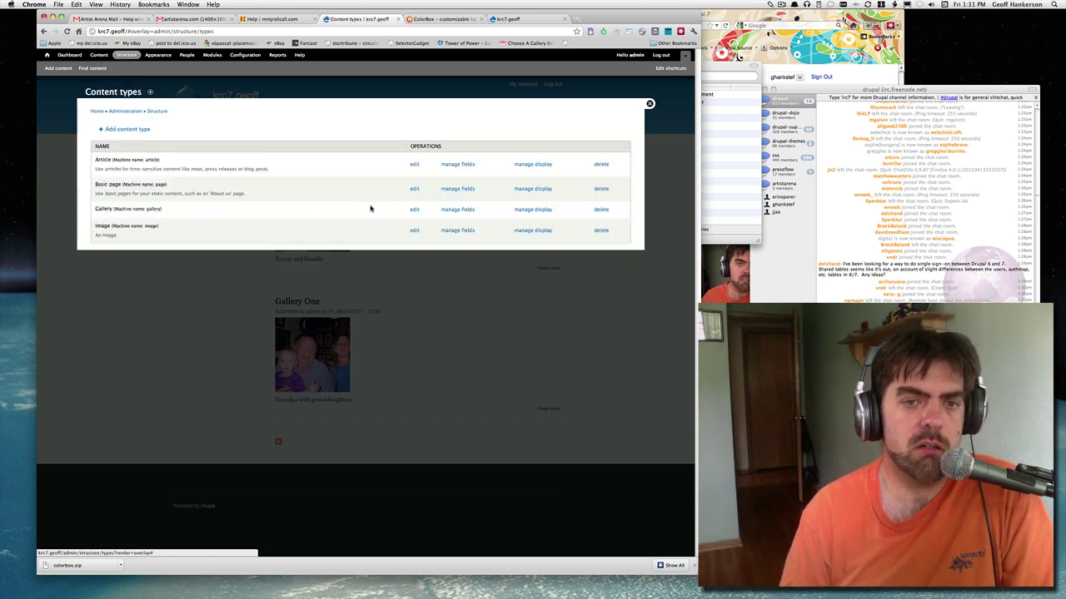
{"action": "left_click", "coordinate": [414, 209]}
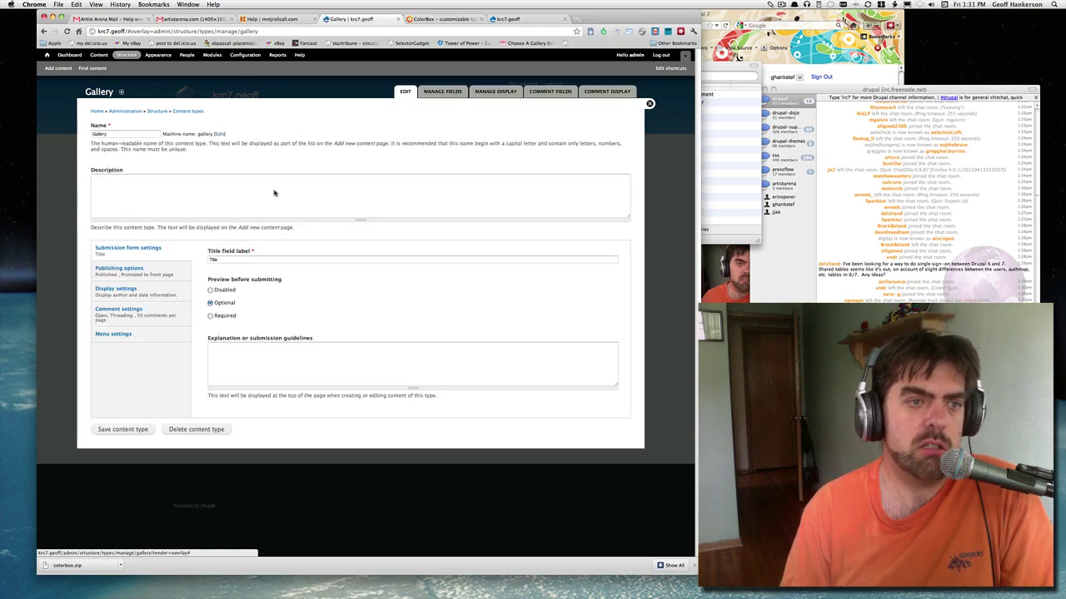
{"action": "left_click", "coordinate": [108, 135]}
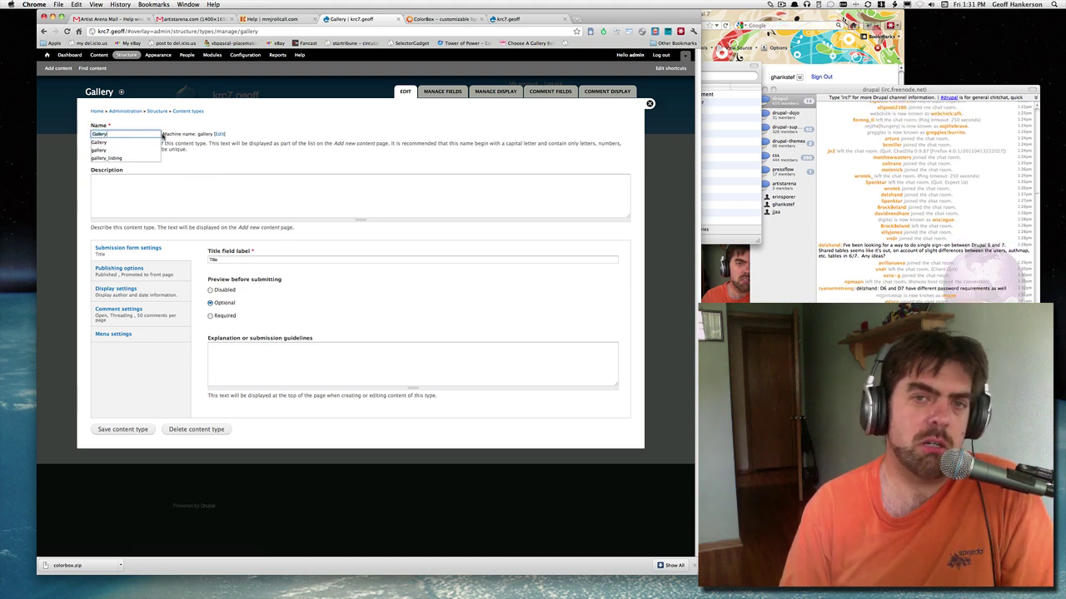
{"action": "left_click", "coordinate": [315, 206]}
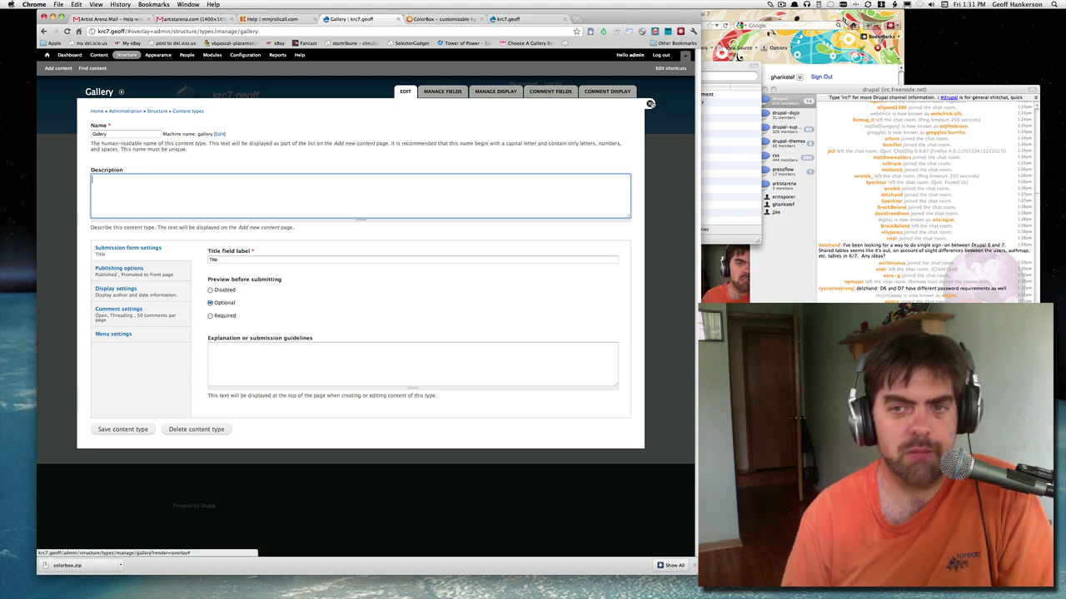
{"action": "left_click", "coordinate": [650, 103]}
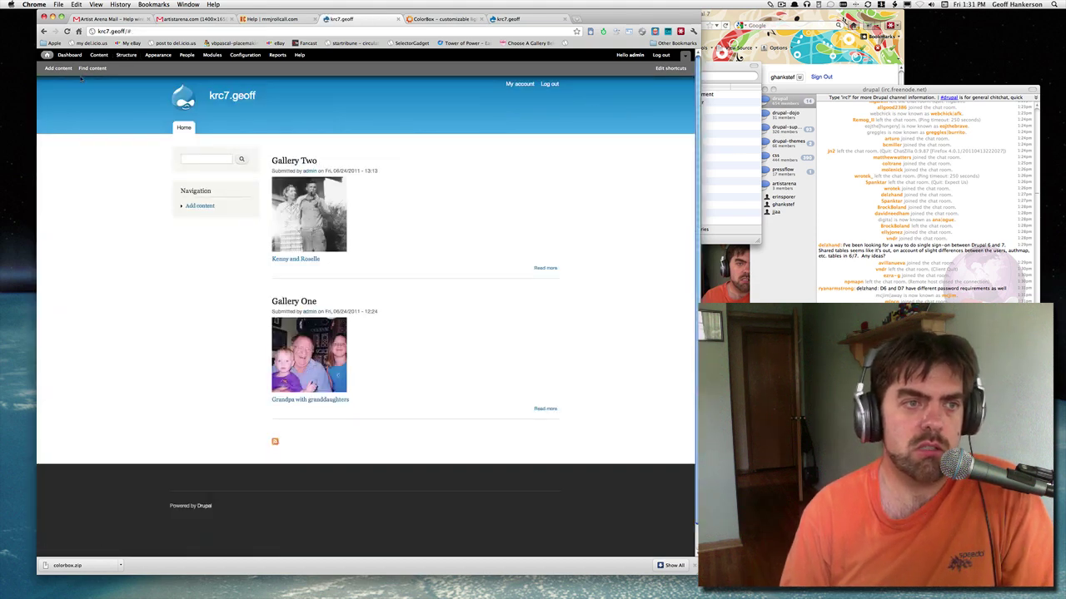
Filter the content list to type Gallery, showing Gallery Two and Gallery One, then close it.
{"action": "left_click", "coordinate": [92, 68]}
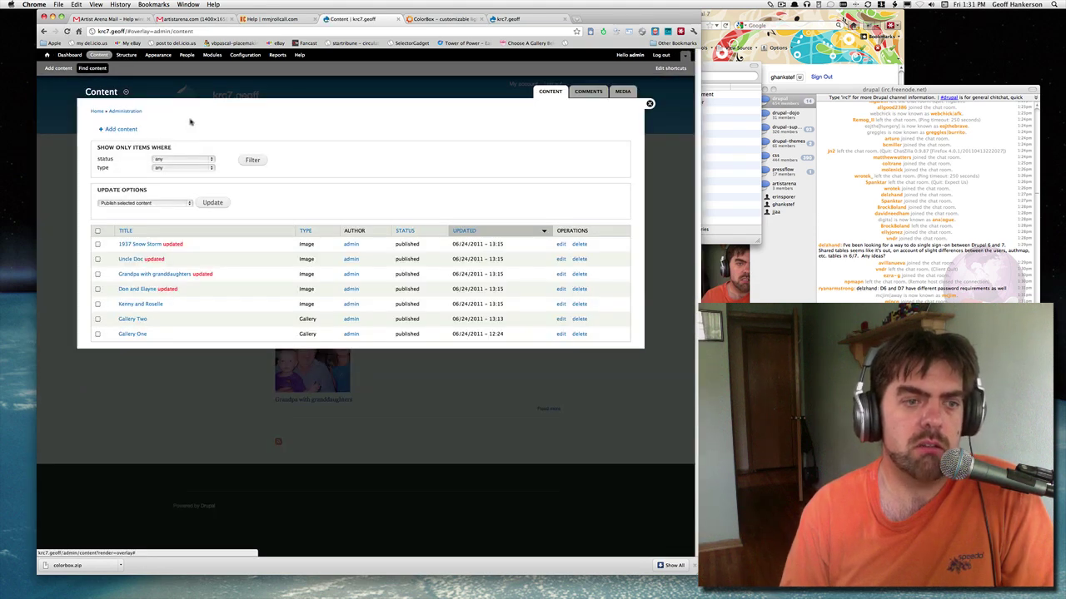
{"action": "left_click", "coordinate": [183, 167]}
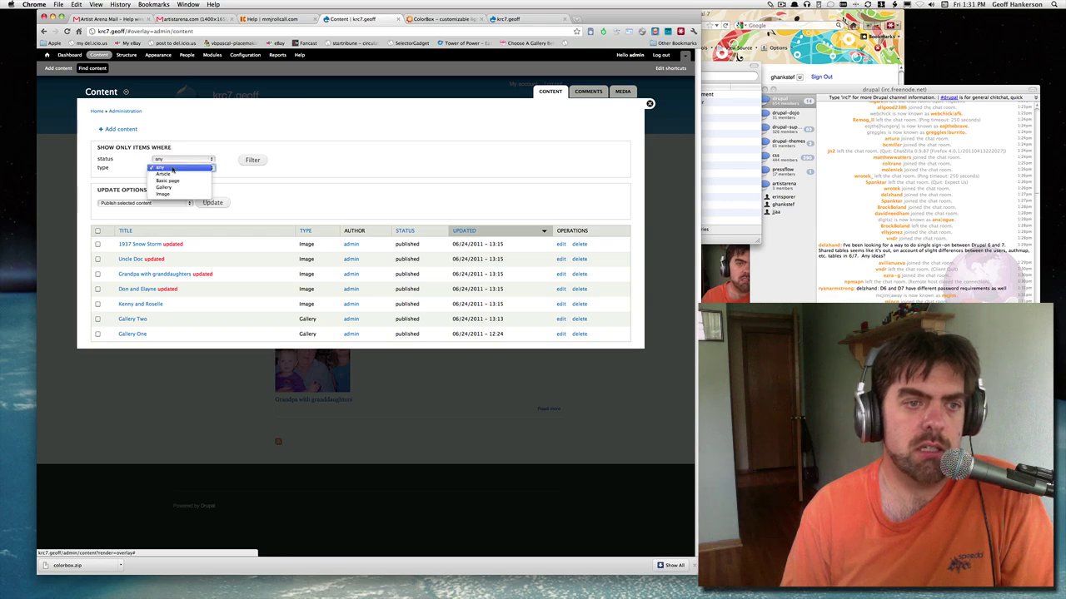
{"action": "left_click", "coordinate": [242, 163]}
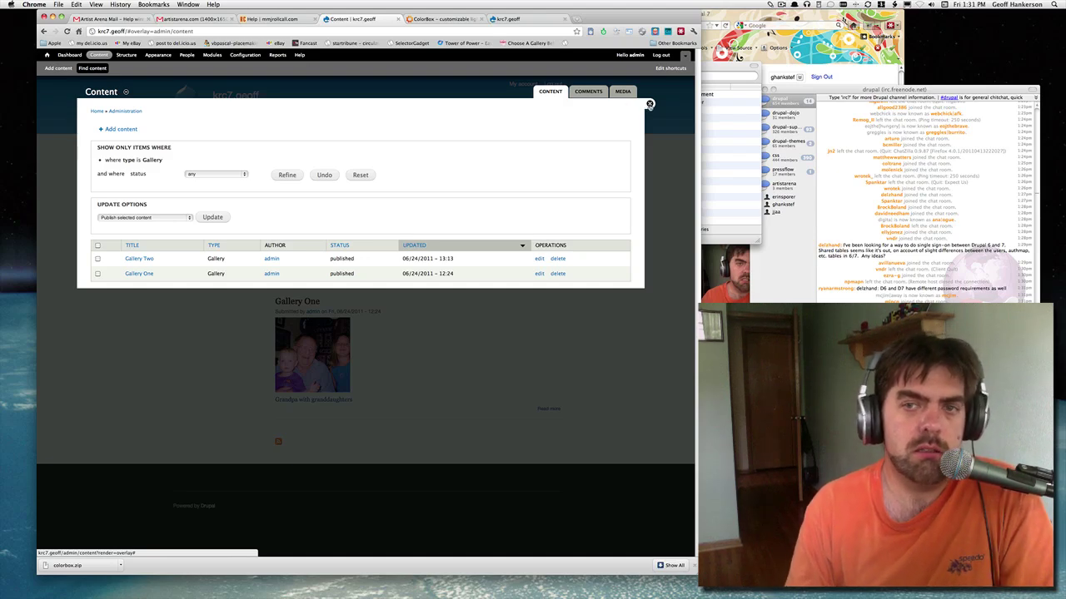
{"action": "left_click", "coordinate": [650, 104]}
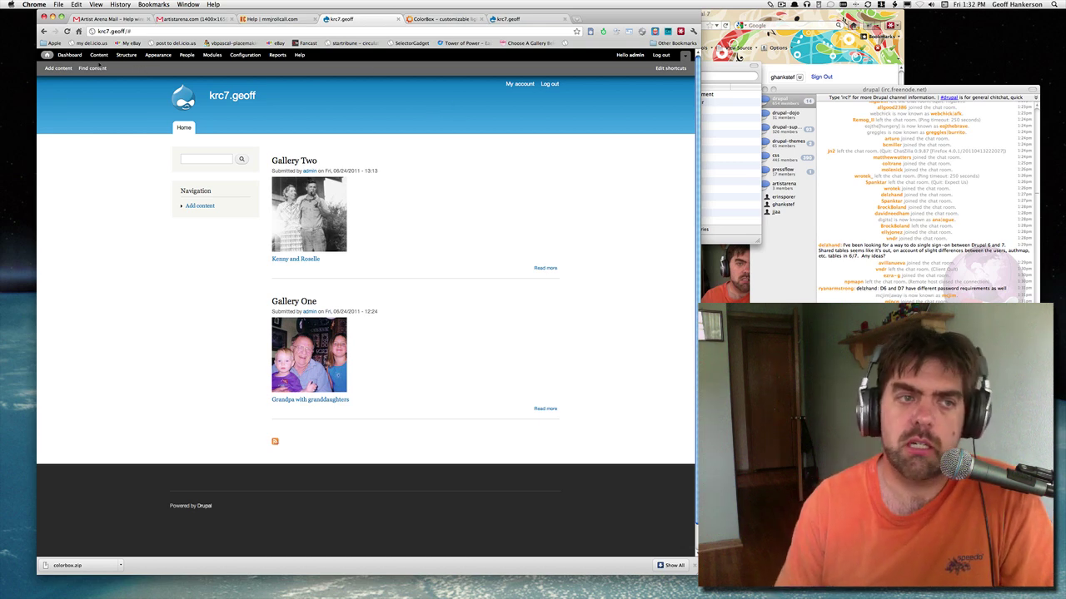
Open Manage fields for the Image content type, listing Title, Photo and Gallery fields.
{"action": "left_click", "coordinate": [125, 55]}
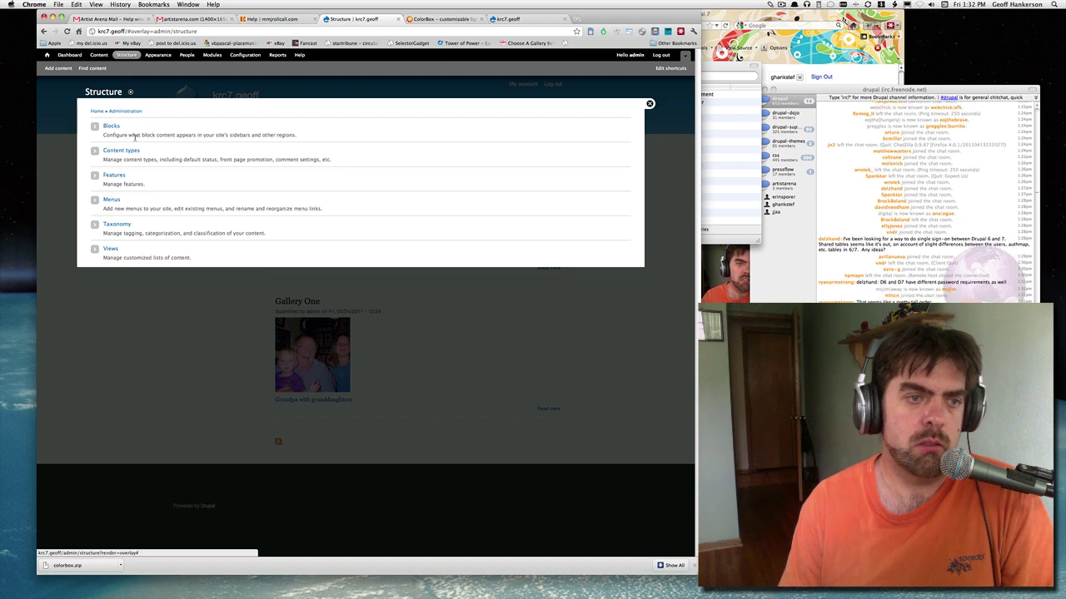
{"action": "left_click", "coordinate": [138, 153]}
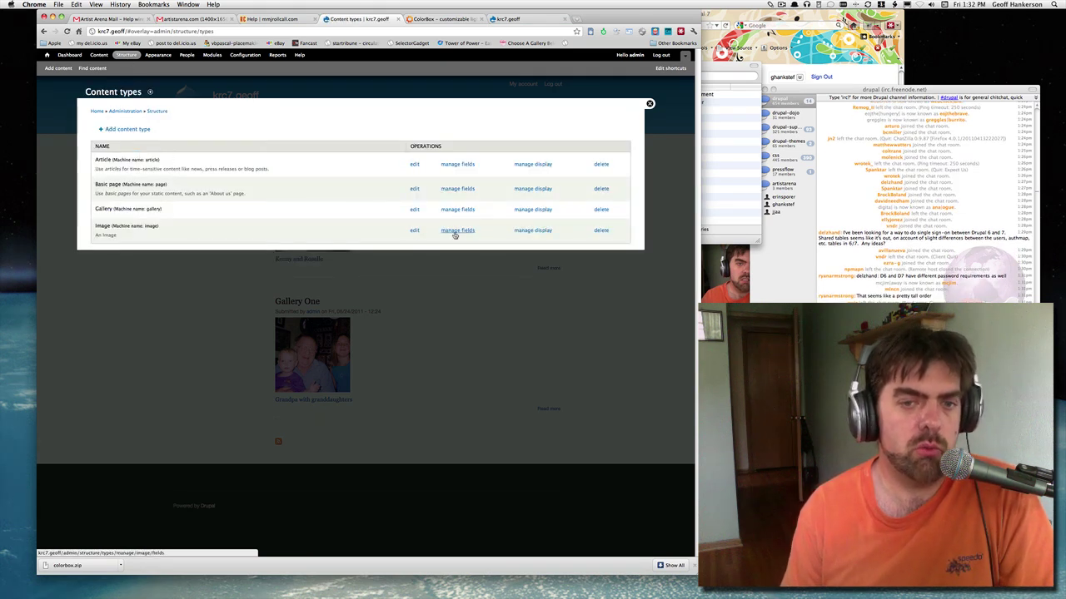
{"action": "left_click", "coordinate": [456, 230]}
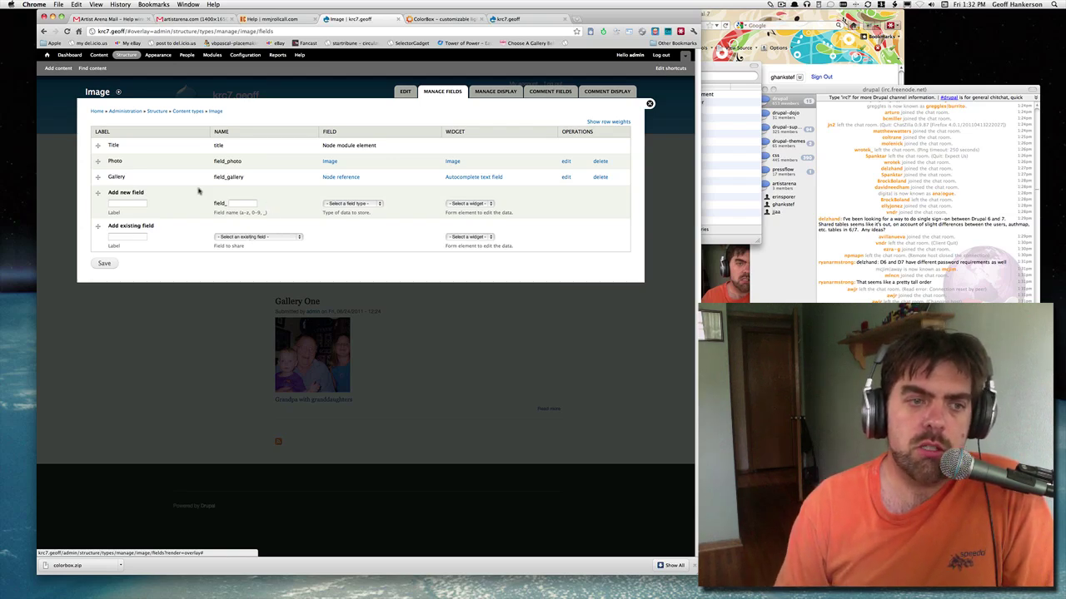
Look over the available field types for a new Image field without adding one.
{"action": "left_click", "coordinate": [130, 206]}
{"action": "left_click", "coordinate": [342, 205]}
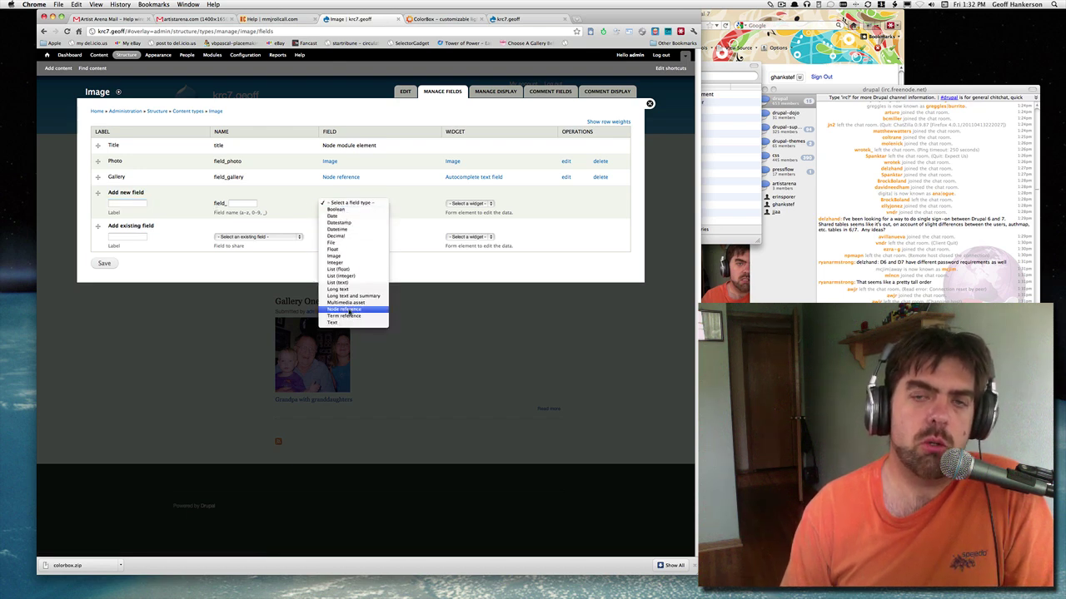
{"action": "left_click", "coordinate": [227, 259]}
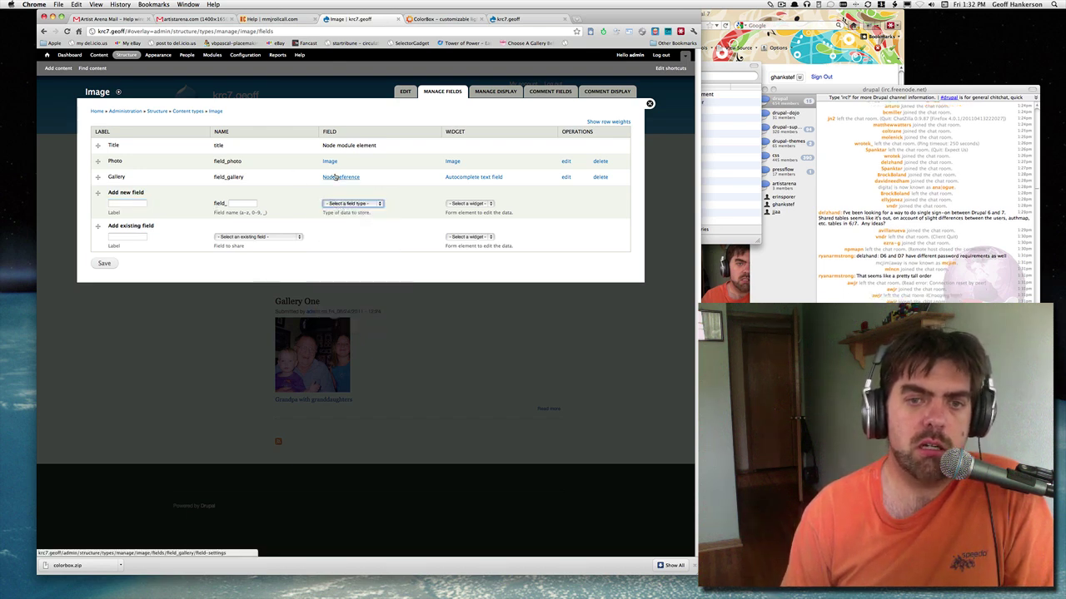
Review the Gallery node reference settings, limited to Gallery content, then close the overlay.
{"action": "left_click", "coordinate": [565, 177]}
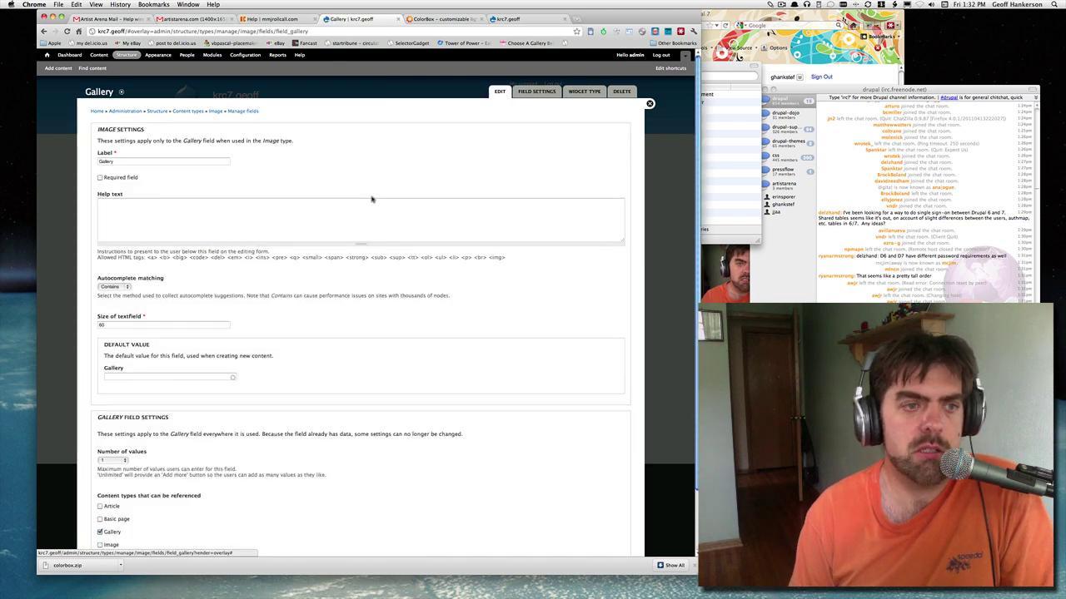
{"action": "left_click", "coordinate": [175, 161]}
{"action": "scroll", "coordinate": [248, 186], "scroll_direction": "down", "scroll_amount": 3}
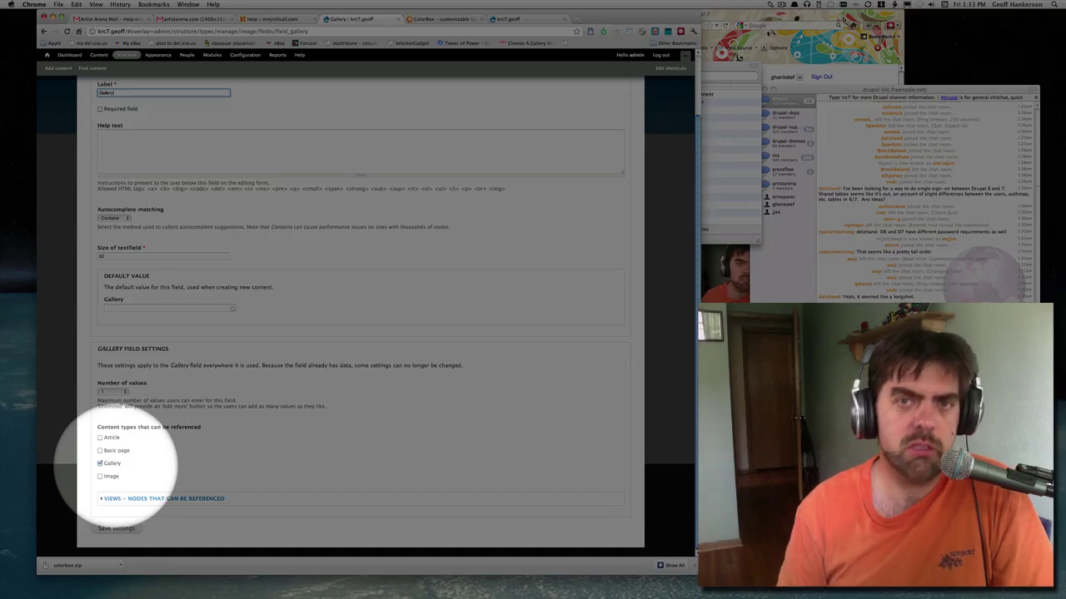
{"action": "scroll", "coordinate": [358, 333], "scroll_direction": "up", "scroll_amount": 2}
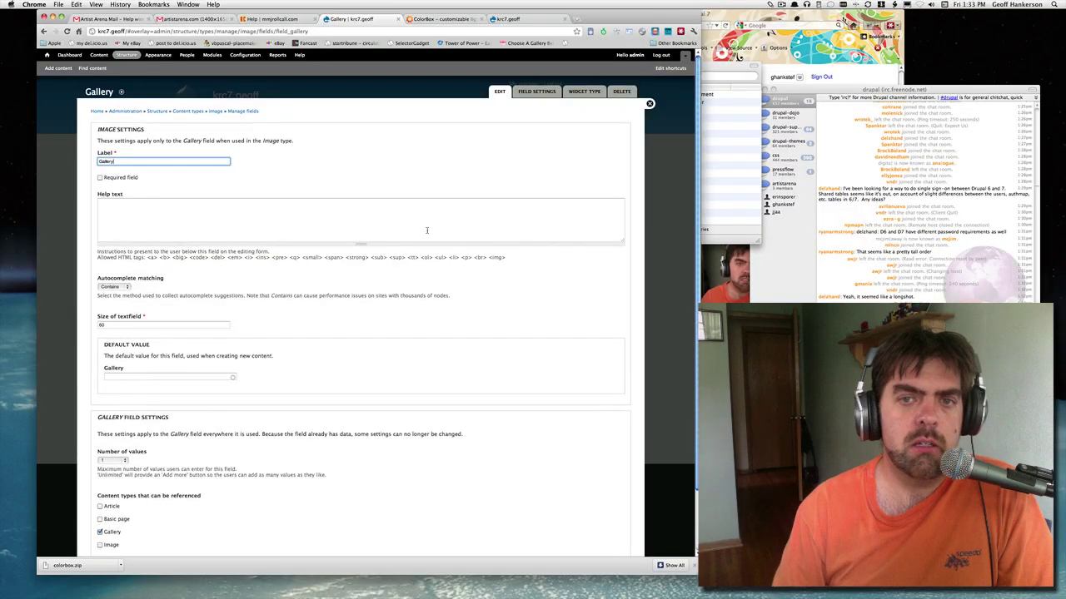
{"action": "left_click", "coordinate": [649, 103]}
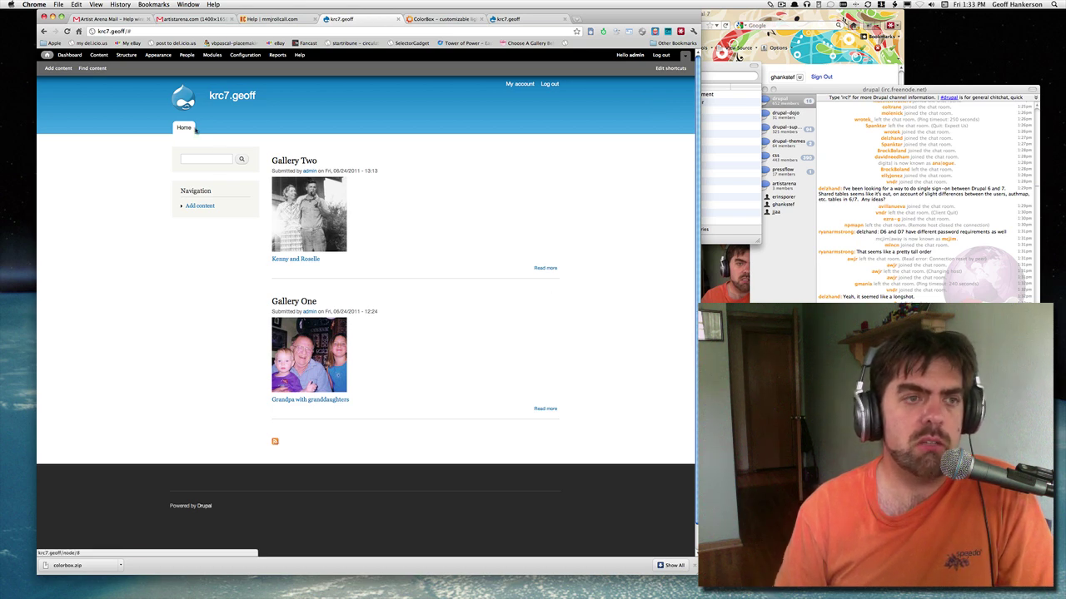
Clear the Gallery filter in the content list and open the Don and Elayne image for editing.
{"action": "left_click", "coordinate": [92, 68]}
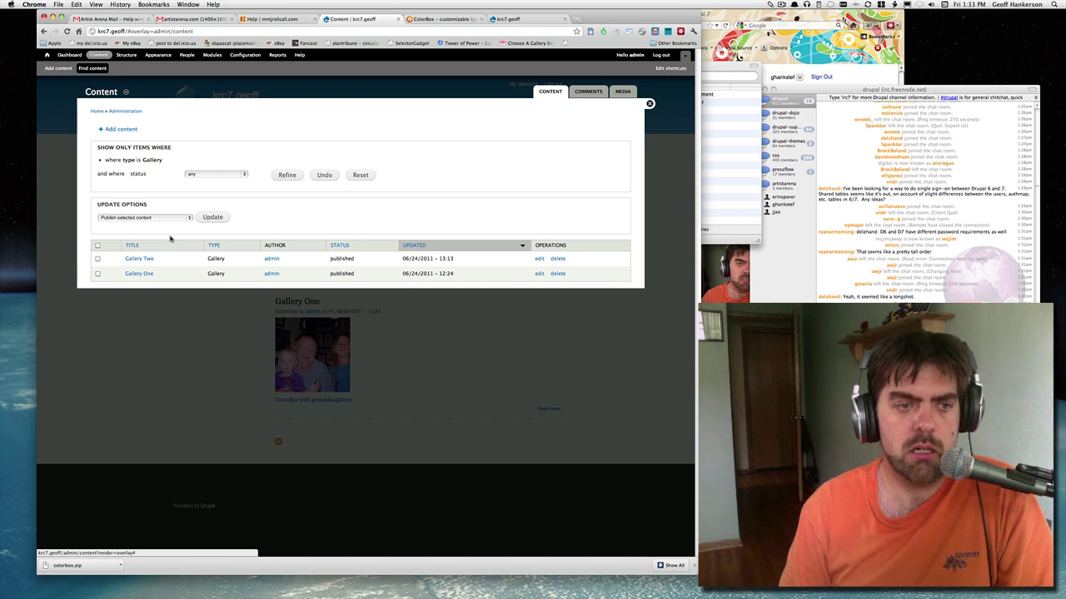
{"action": "left_click", "coordinate": [326, 175]}
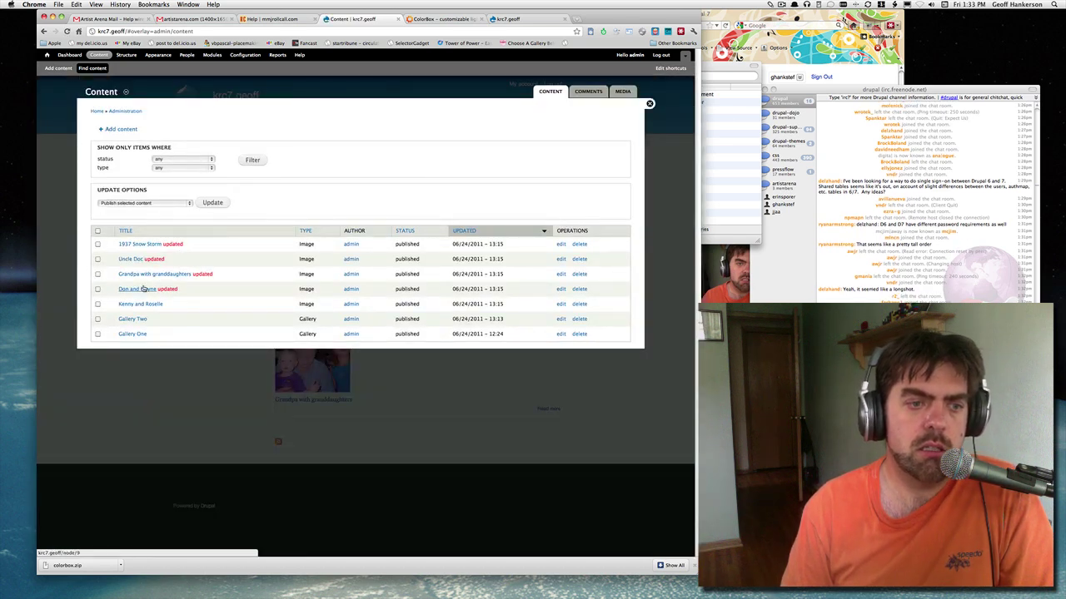
{"action": "left_click", "coordinate": [145, 289]}
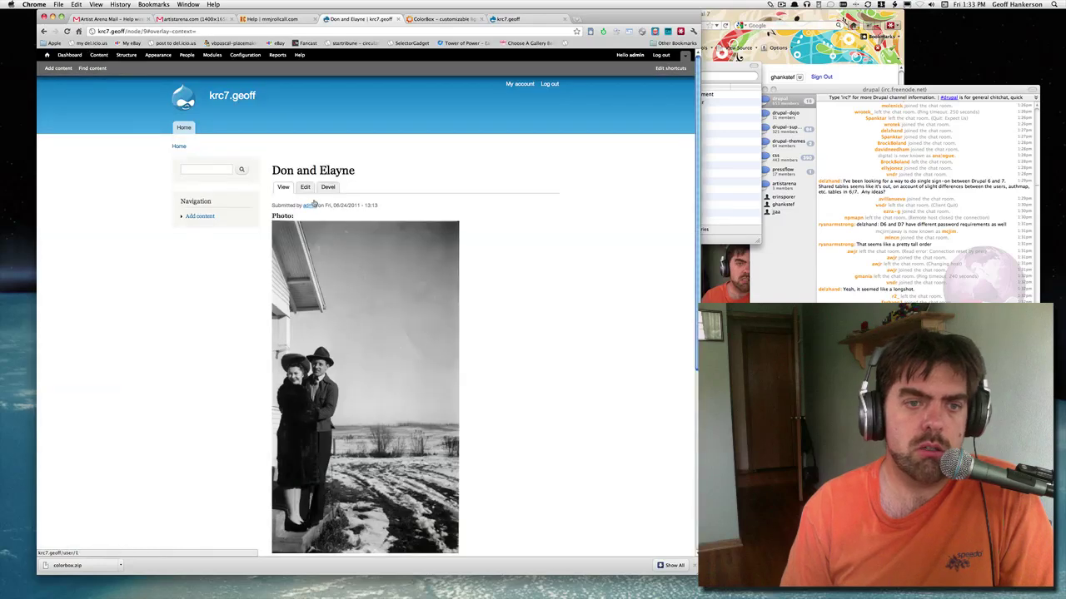
{"action": "left_click", "coordinate": [305, 187]}
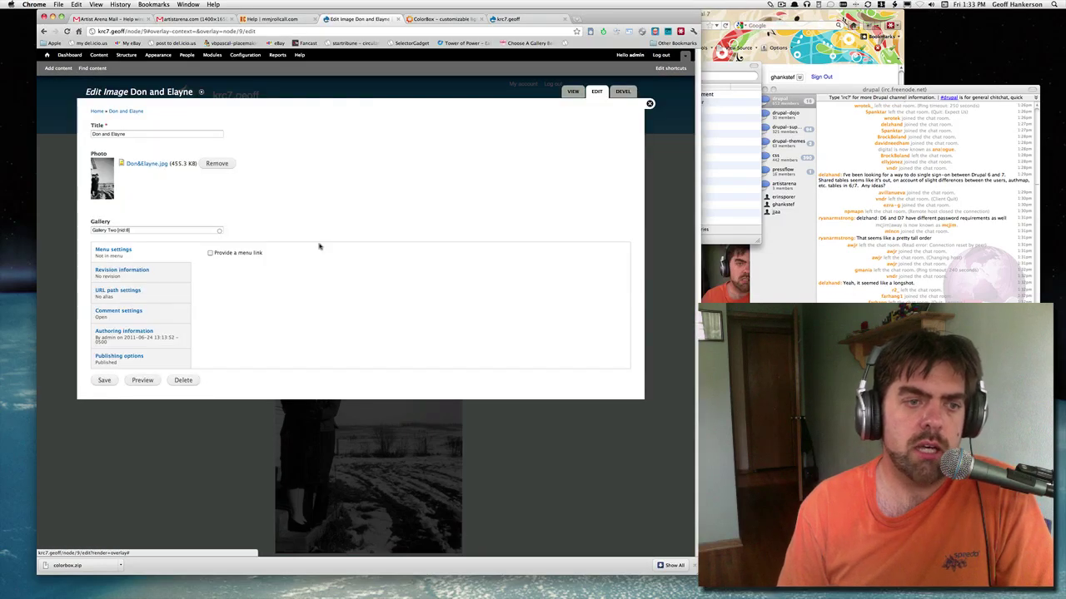
Set the image's Gallery reference to Gallery Two and save, then open Add content.
{"action": "triple_click", "coordinate": [144, 234]}
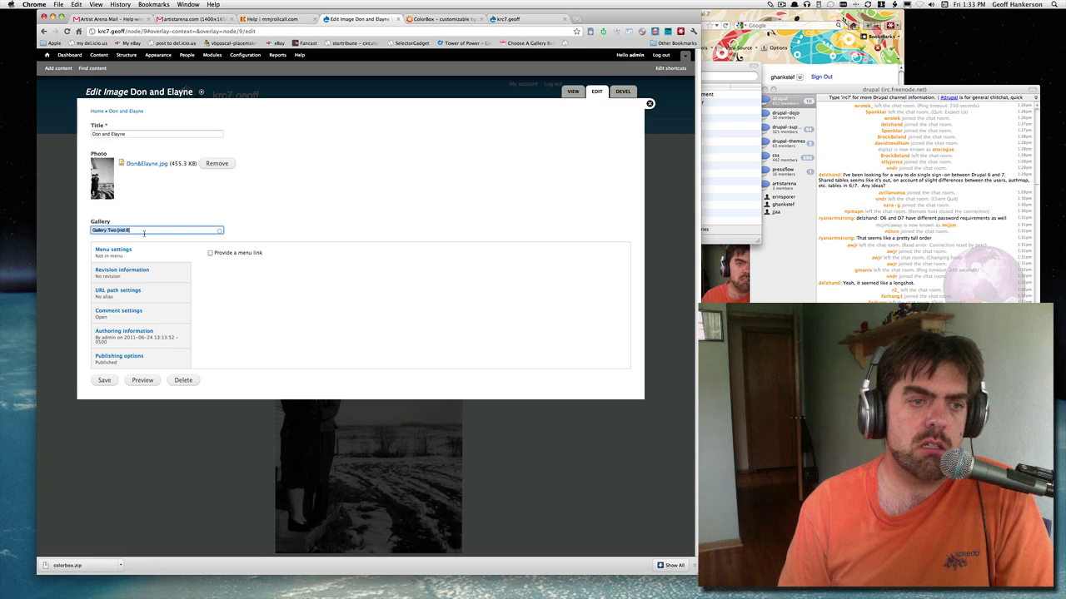
{"action": "left_click", "coordinate": [144, 234]}
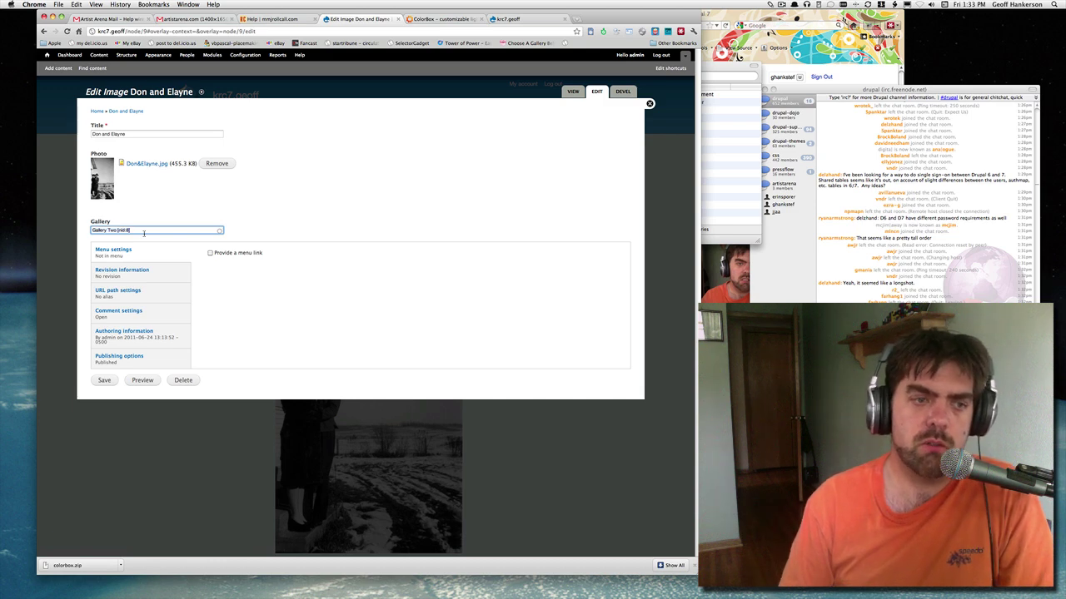
{"action": "key", "text": "BackSpace"}
{"action": "key", "text": "BackSpace"}
{"action": "key", "text": "BackSpace"}
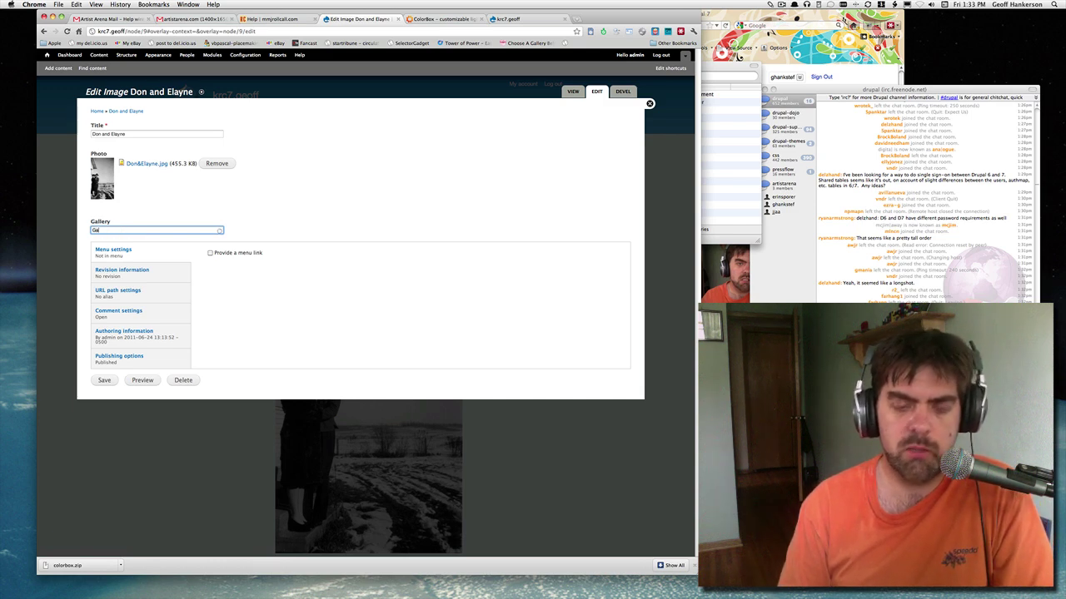
{"action": "key", "text": "Down"}
{"action": "key", "text": "Down"}
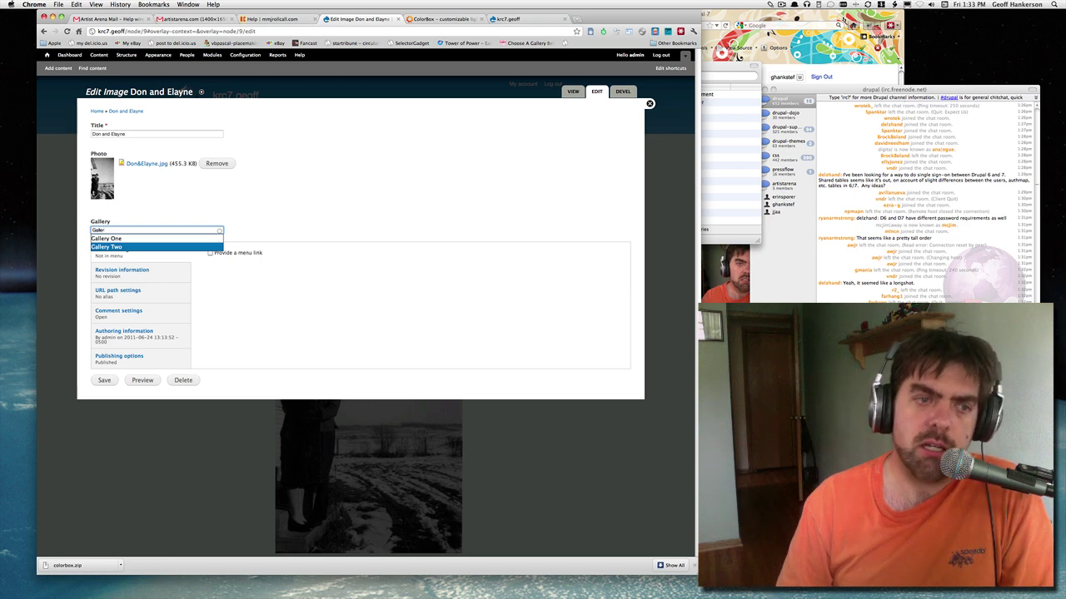
{"action": "key", "text": "Return"}
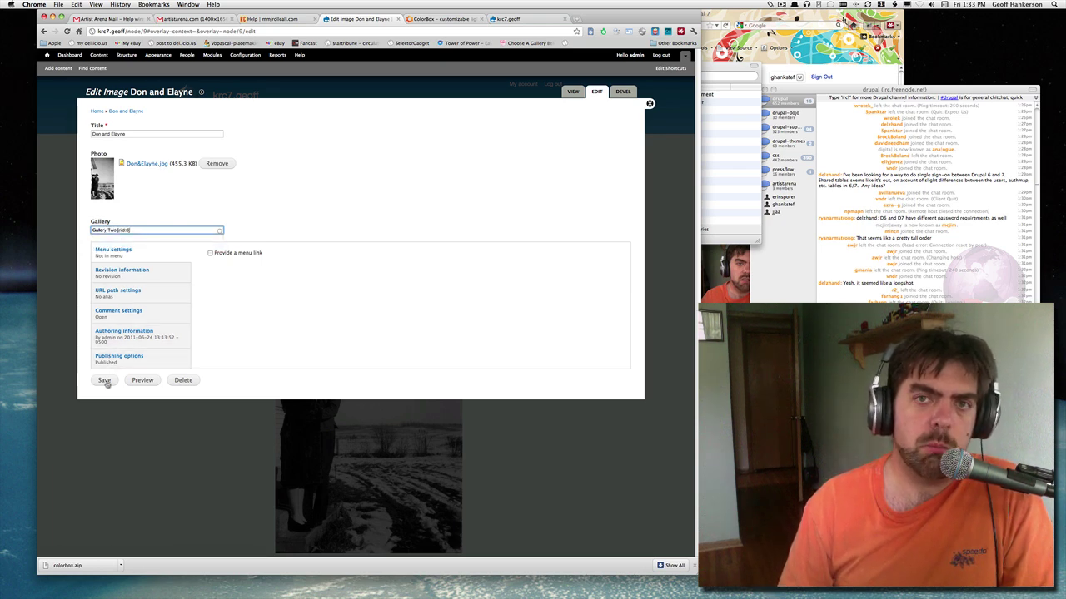
{"action": "left_click", "coordinate": [104, 381]}
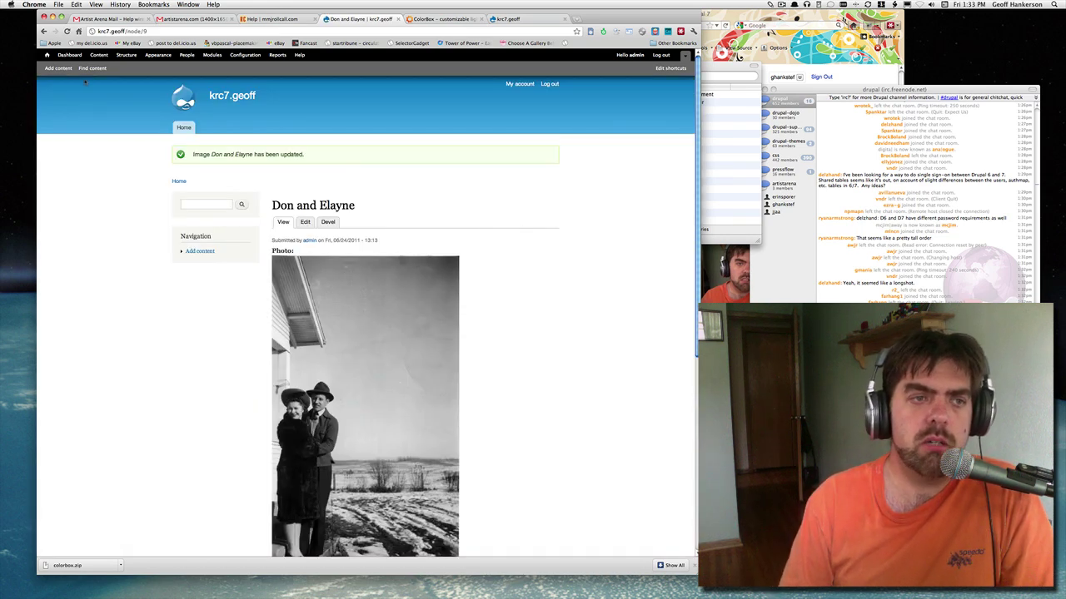
{"action": "left_click", "coordinate": [58, 67]}
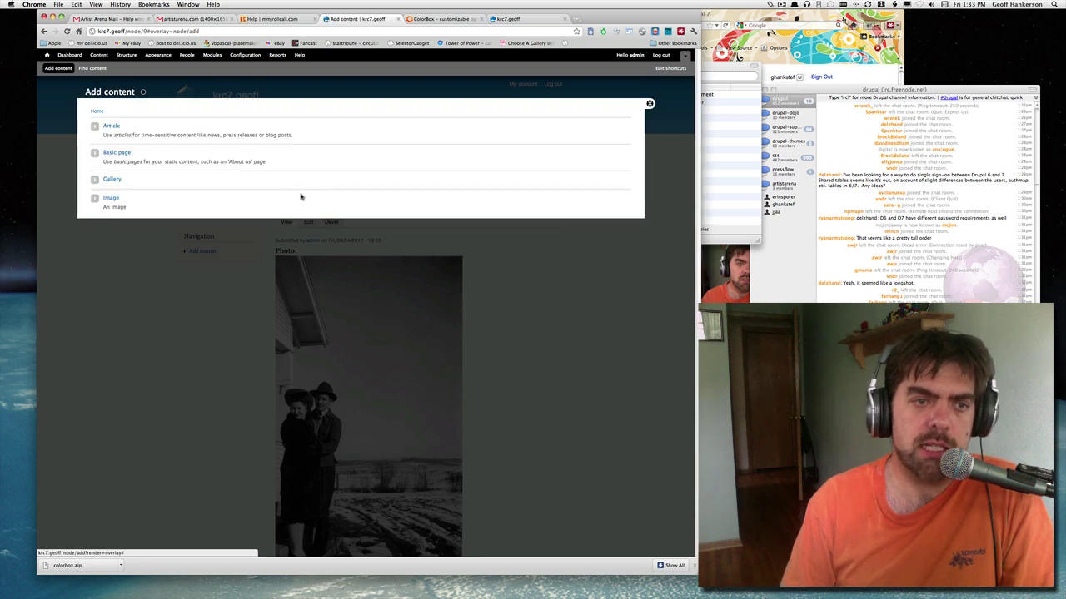
Start a new Image post and attach the kids with bicycle photo file.
{"action": "left_click", "coordinate": [111, 198]}
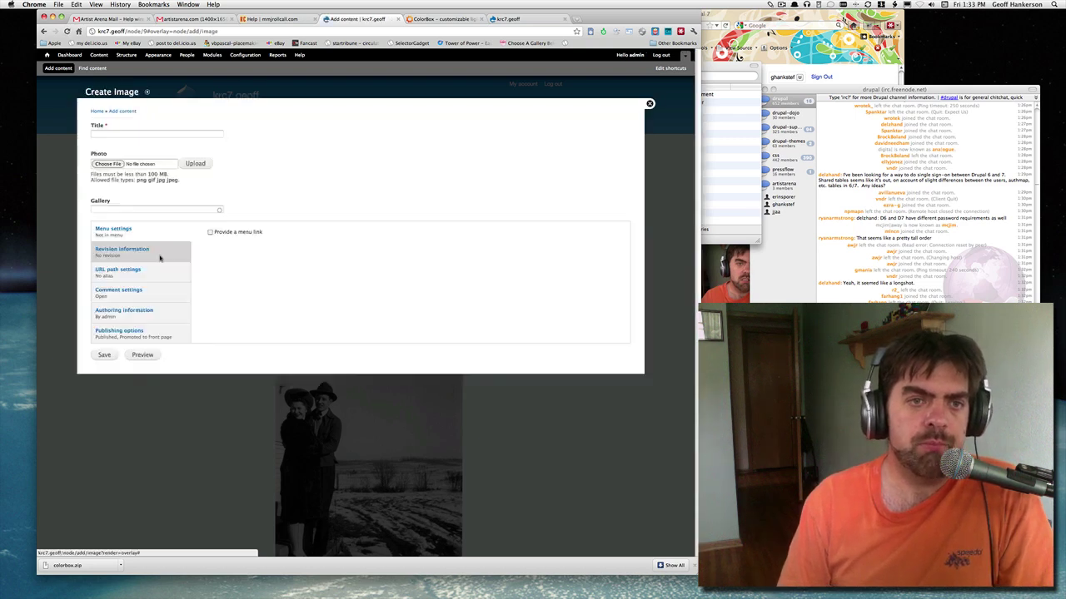
{"action": "left_click", "coordinate": [116, 164]}
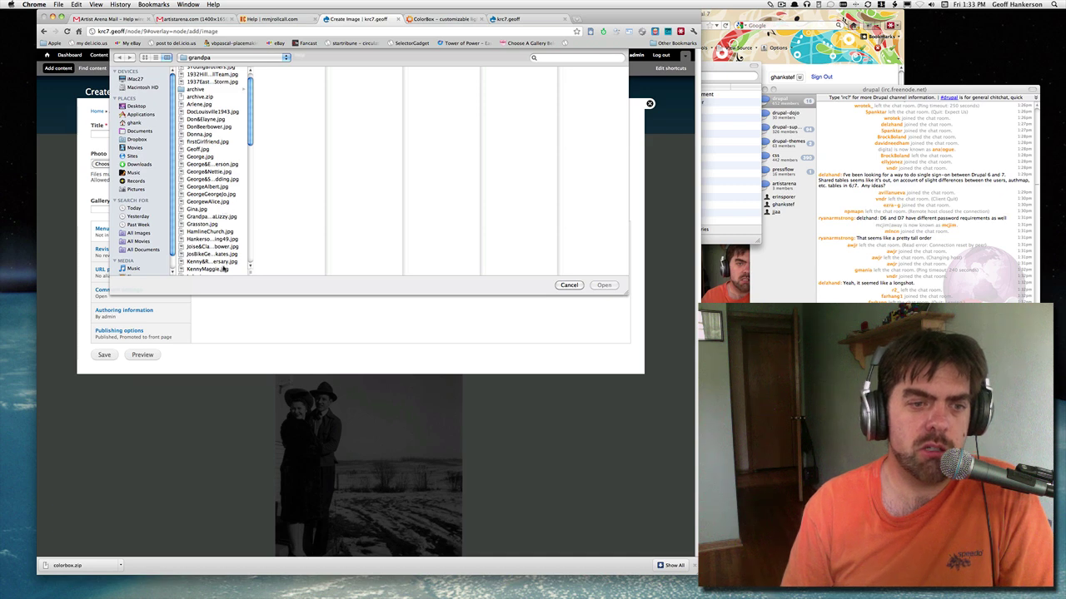
{"action": "left_click", "coordinate": [224, 269]}
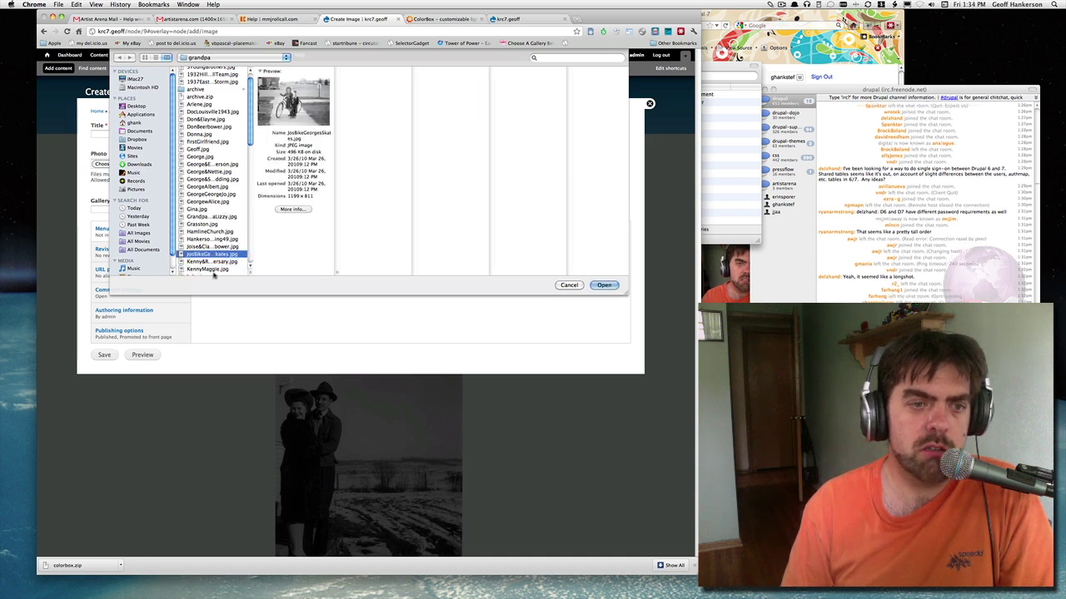
{"action": "double_click", "coordinate": [206, 254]}
Title the post 'Kids w Bike and Skated', set its Gallery to Gallery Two, and save.
{"action": "left_click", "coordinate": [167, 133]}
{"action": "type", "text": "Li"}
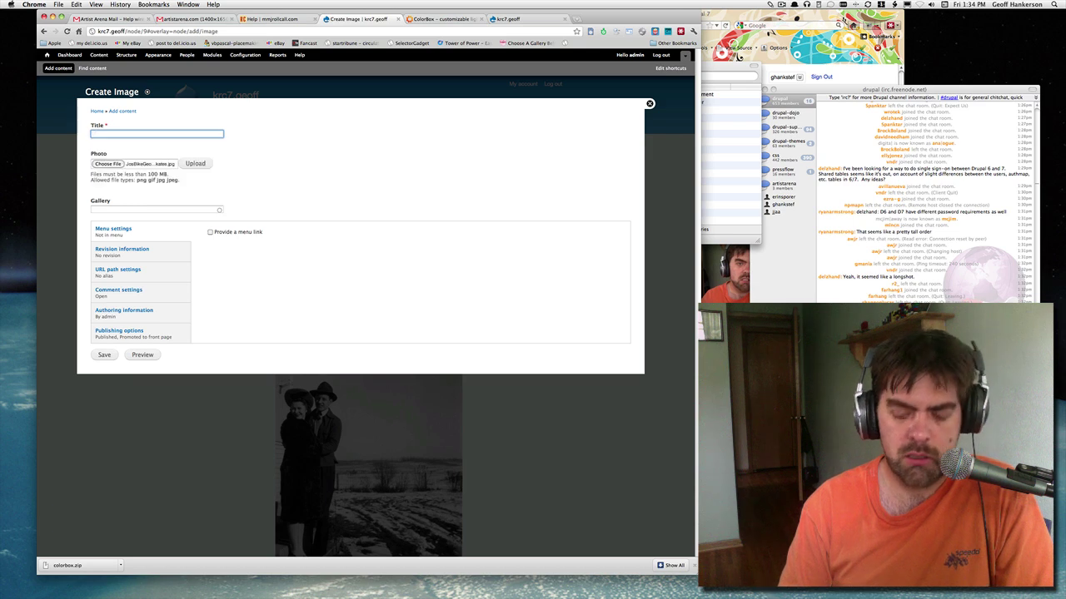
{"action": "type", "text": "ds"}
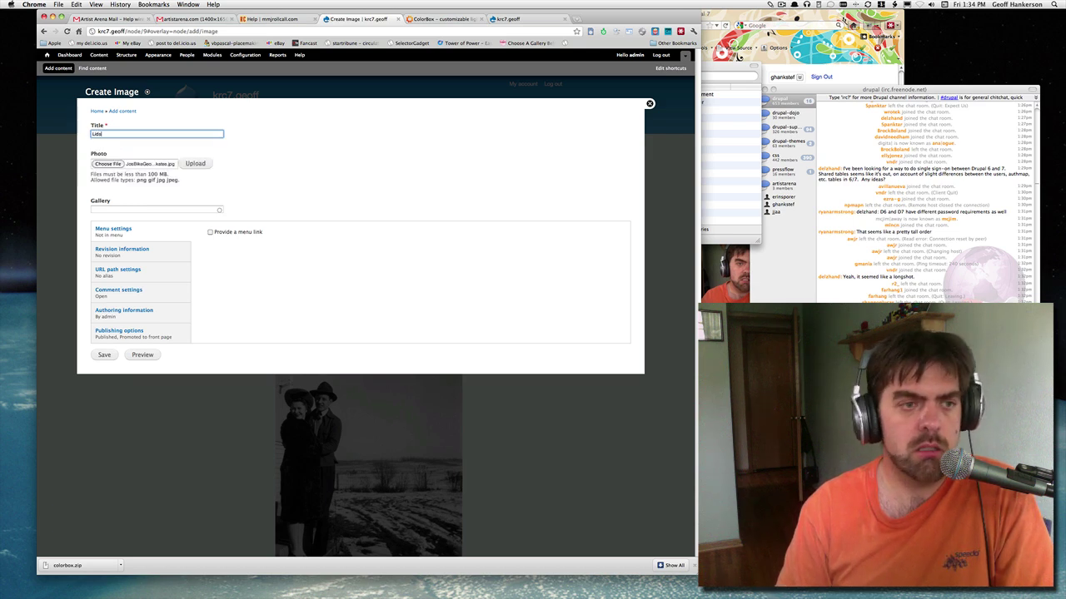
{"action": "key", "text": "BackSpace"}
{"action": "key", "text": "BackSpace"}
{"action": "key", "text": "BackSpace"}
{"action": "type", "text": "Kids w Bike and Ska"}
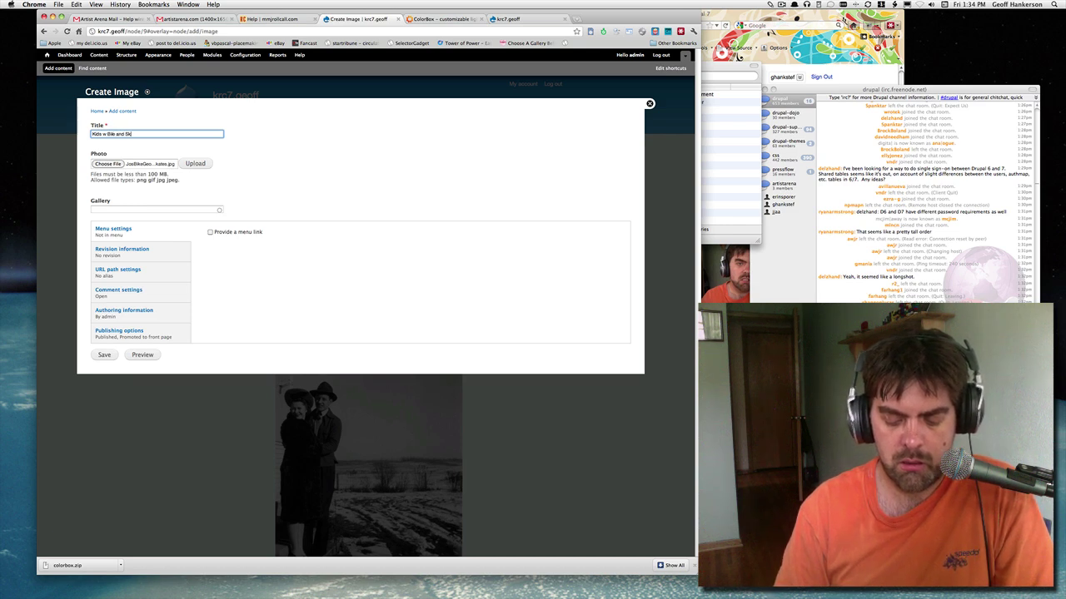
{"action": "type", "text": "teds"}
{"action": "key", "text": "XF86AudioRaiseVolume"}
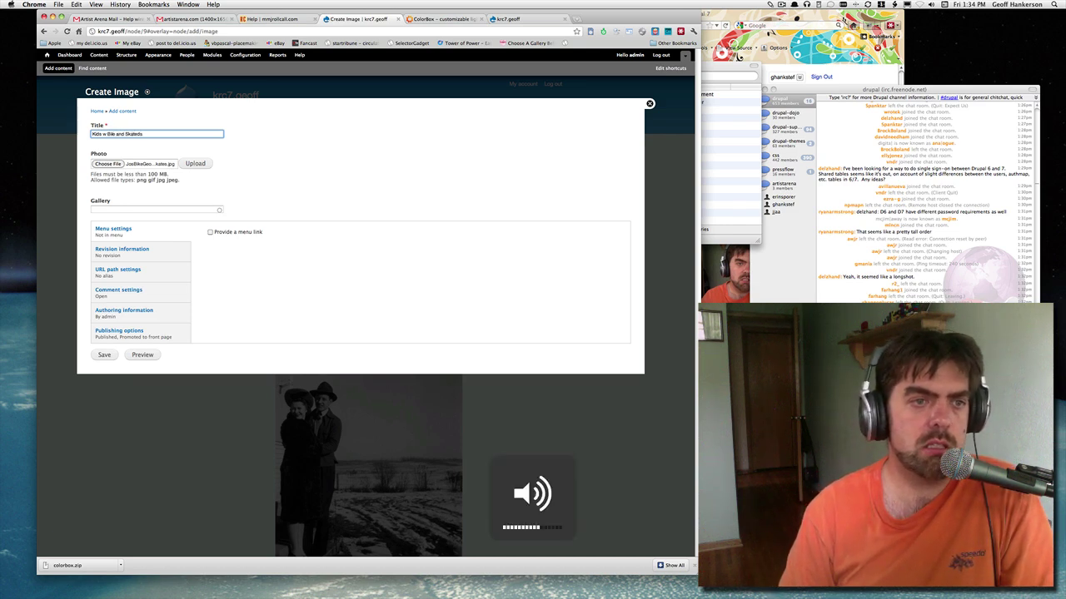
{"action": "left_click", "coordinate": [152, 210]}
{"action": "type", "text": "Ga"}
{"action": "key", "text": "Down"}
{"action": "key", "text": "Down"}
{"action": "key", "text": "Return"}
{"action": "left_click", "coordinate": [104, 354]}
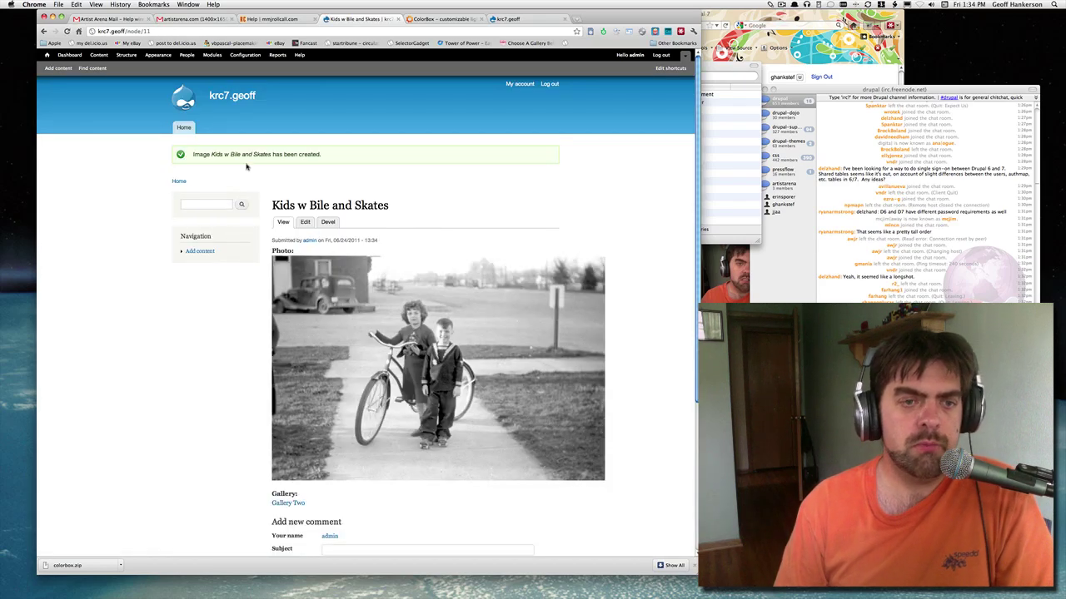
Unpromote Gallery Two from the front page and save, then edit the Kids w Bile and Skates image.
{"action": "left_click", "coordinate": [184, 127]}
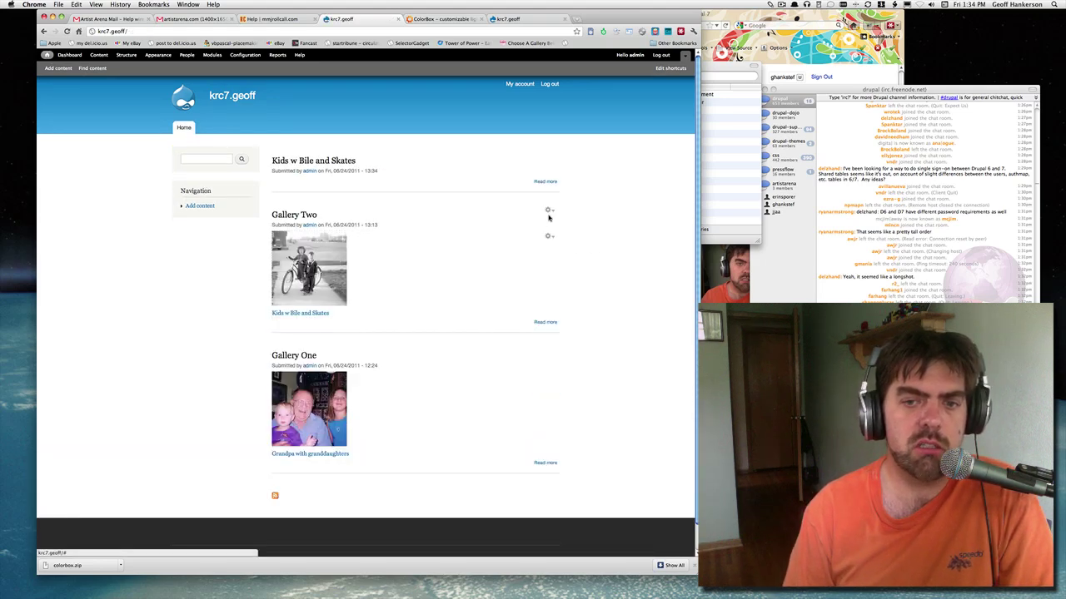
{"action": "left_click", "coordinate": [542, 218]}
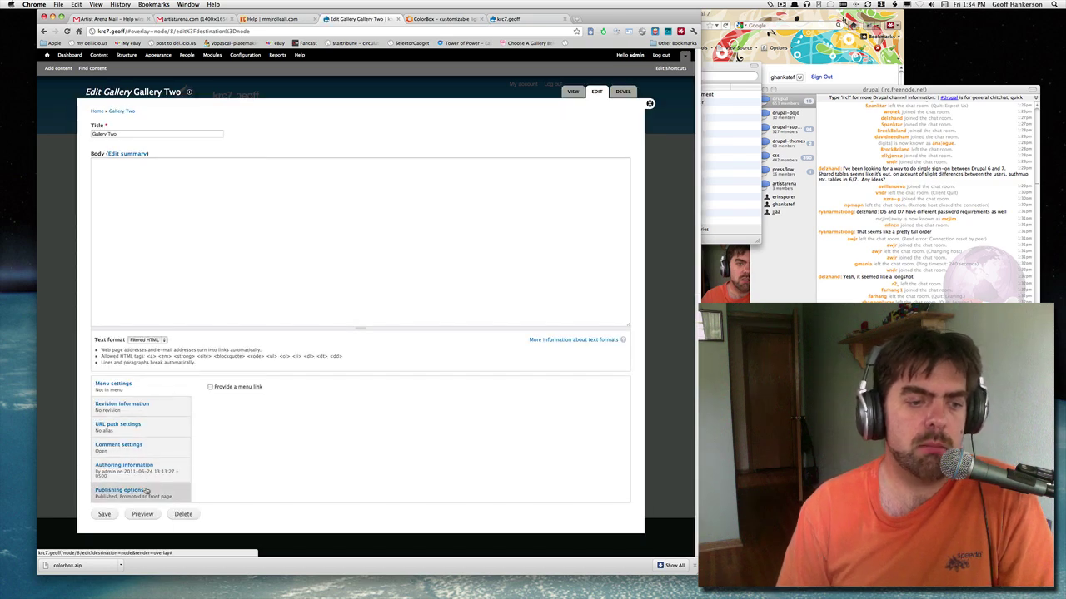
{"action": "left_click", "coordinate": [174, 490]}
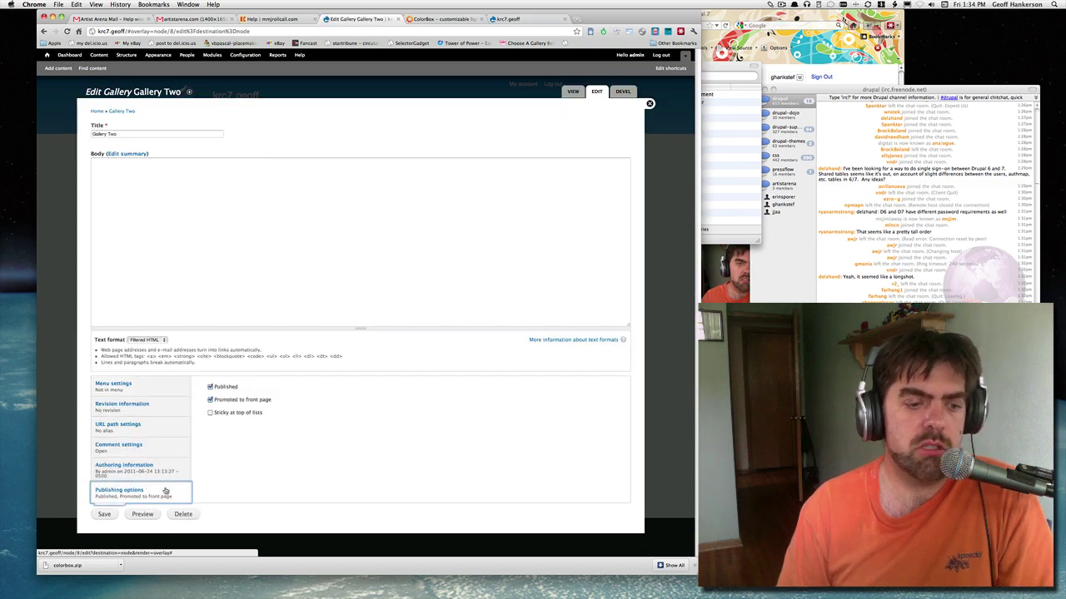
{"action": "left_click", "coordinate": [229, 401]}
{"action": "left_click", "coordinate": [115, 515]}
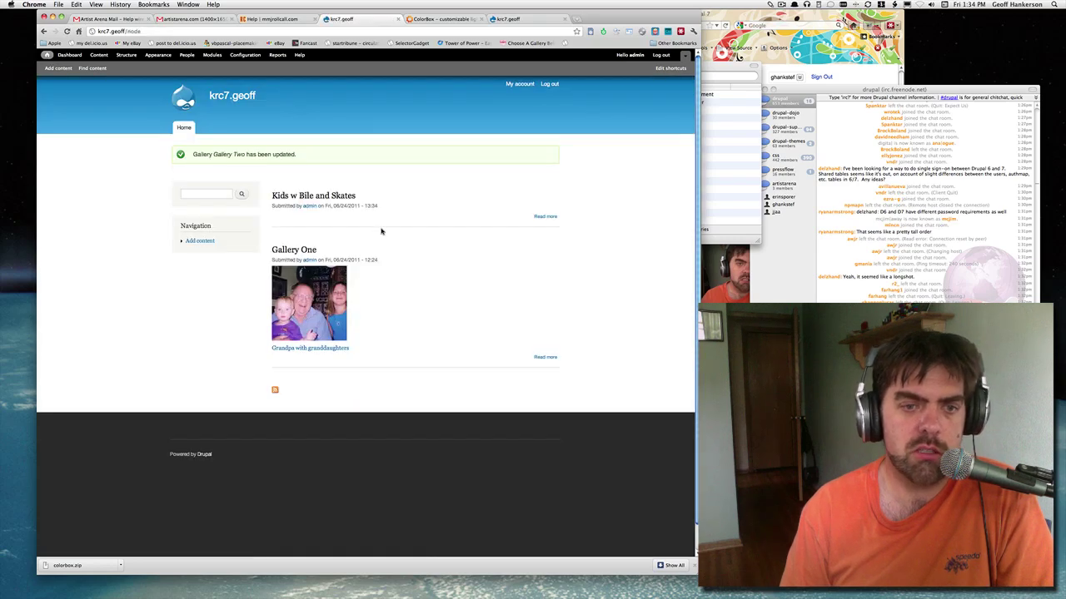
{"action": "left_click", "coordinate": [548, 191]}
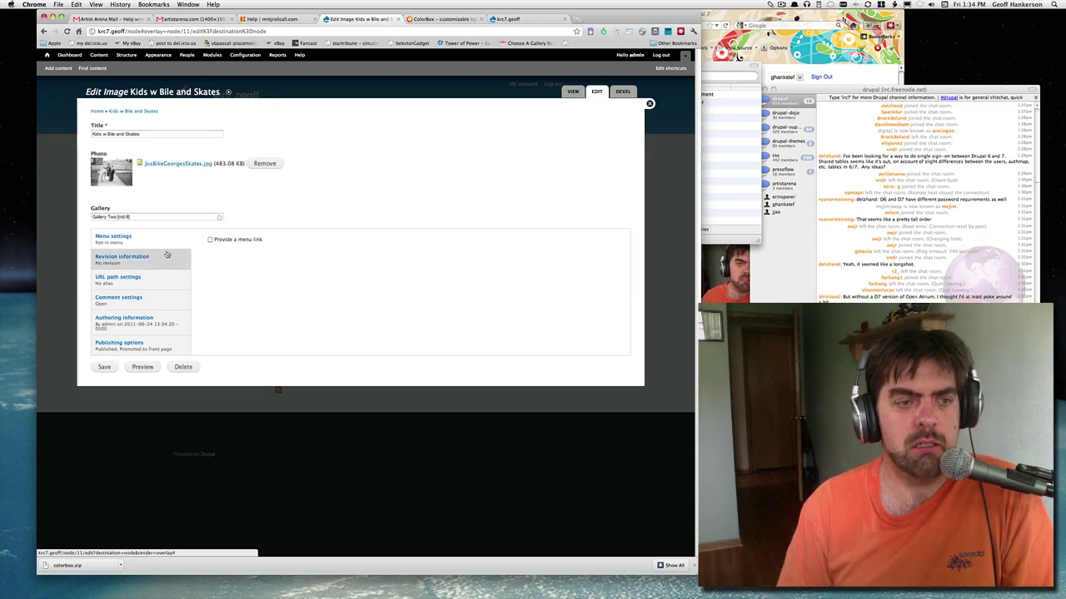
Show the image's publishing options, then re-promote Gallery Two to the front page and save.
{"action": "left_click", "coordinate": [149, 345]}
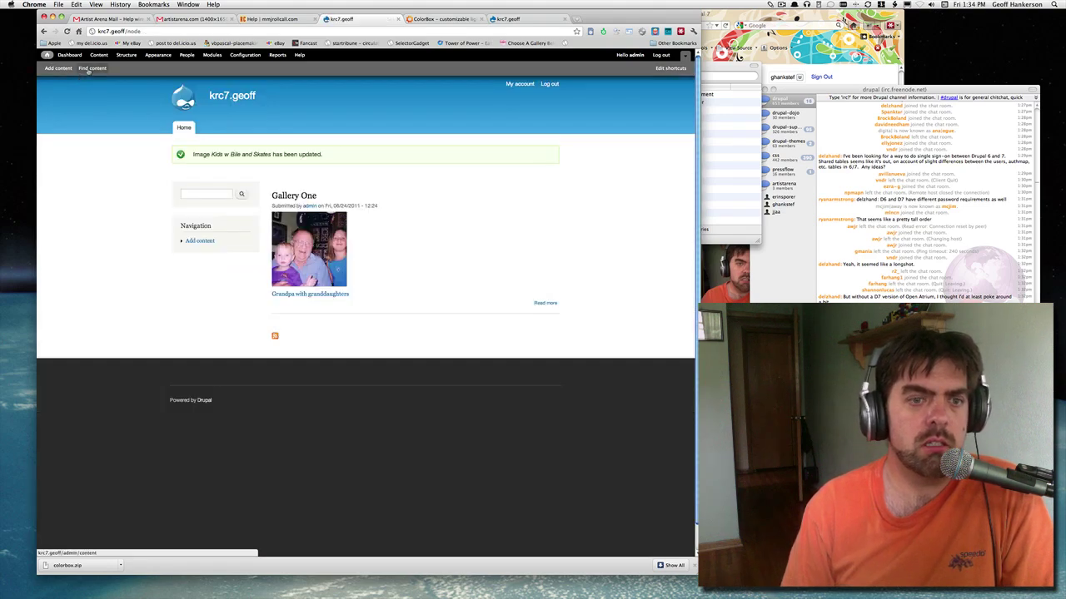
{"action": "left_click", "coordinate": [88, 70]}
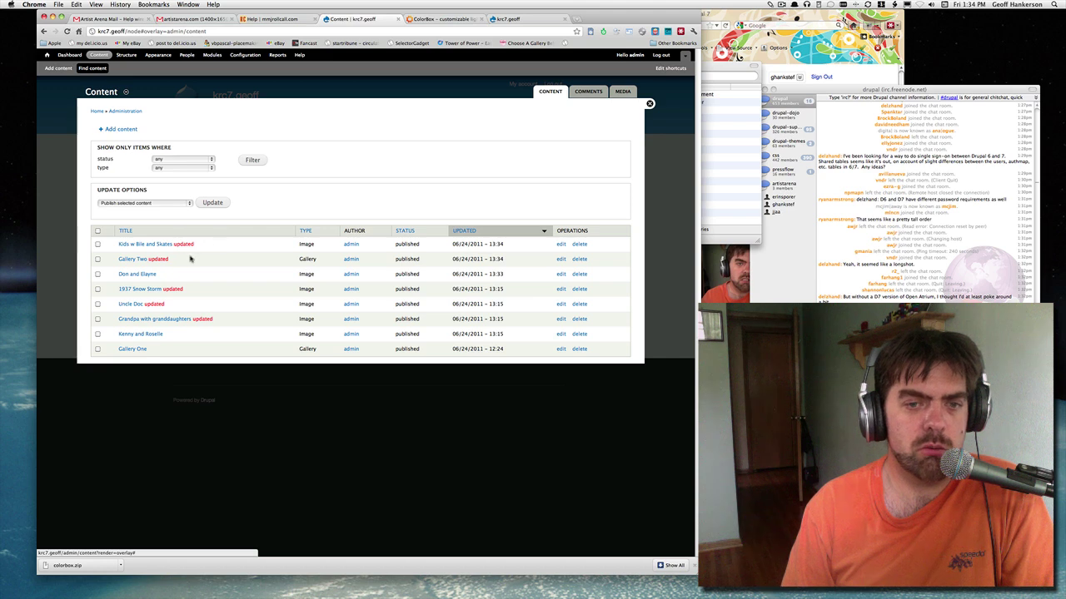
{"action": "left_click", "coordinate": [561, 259]}
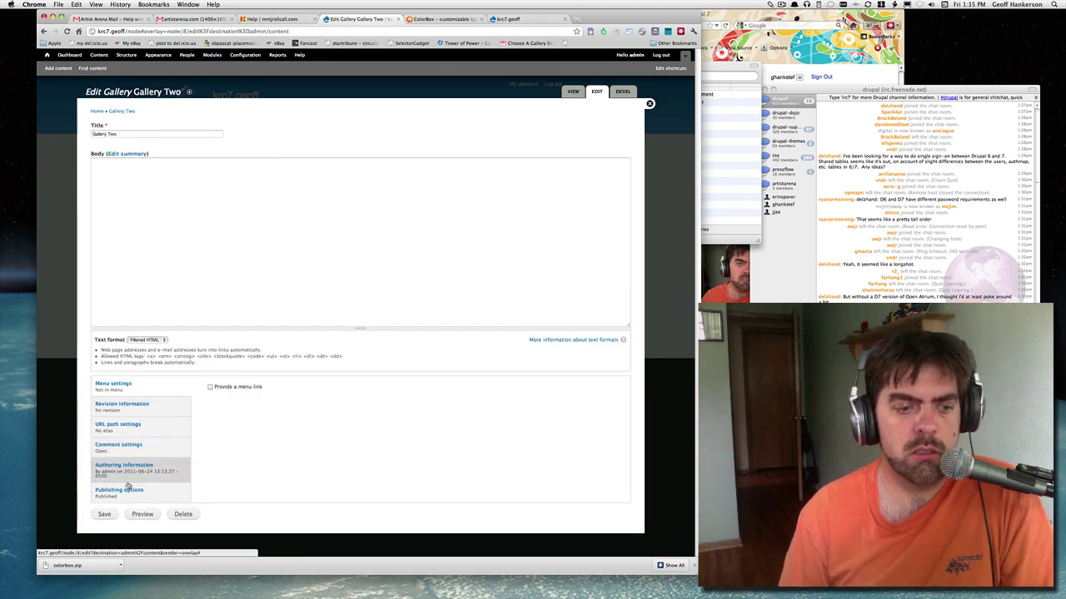
{"action": "left_click", "coordinate": [124, 491]}
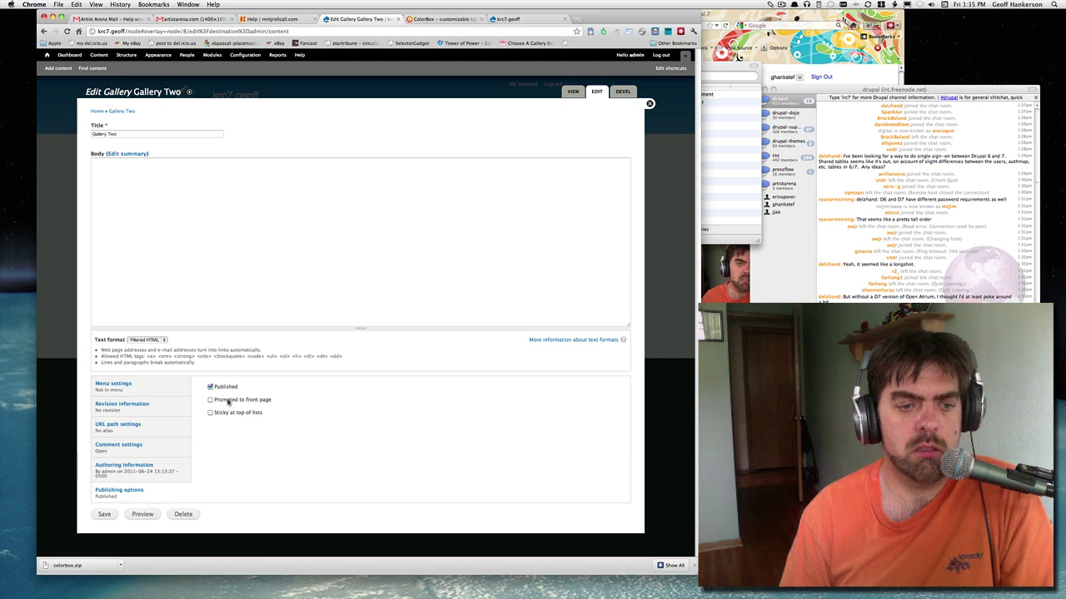
{"action": "left_click", "coordinate": [211, 400]}
{"action": "left_click", "coordinate": [104, 514]}
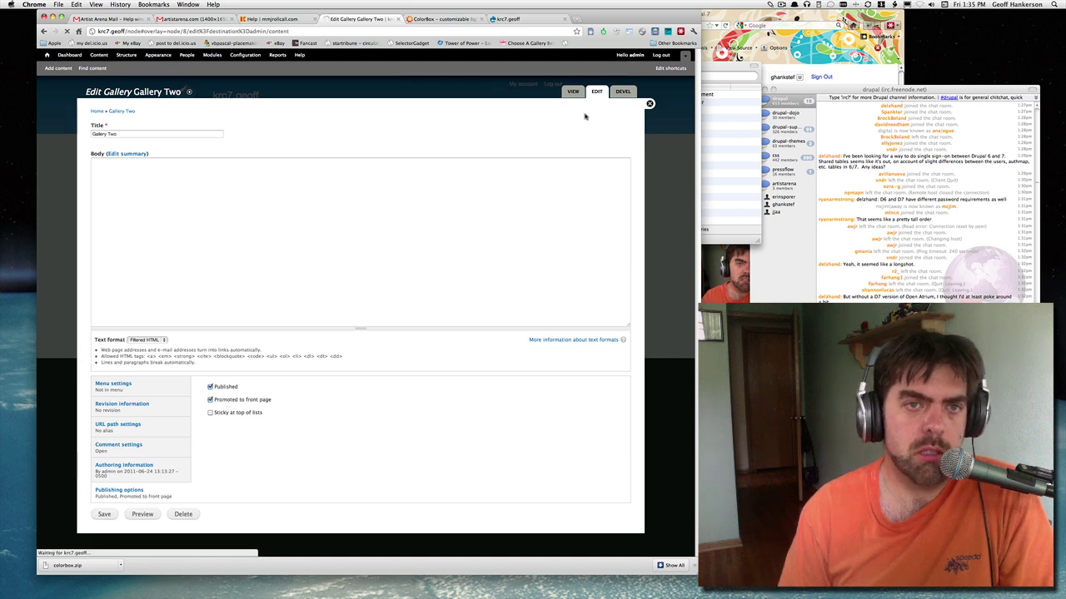
{"action": "left_click", "coordinate": [642, 105]}
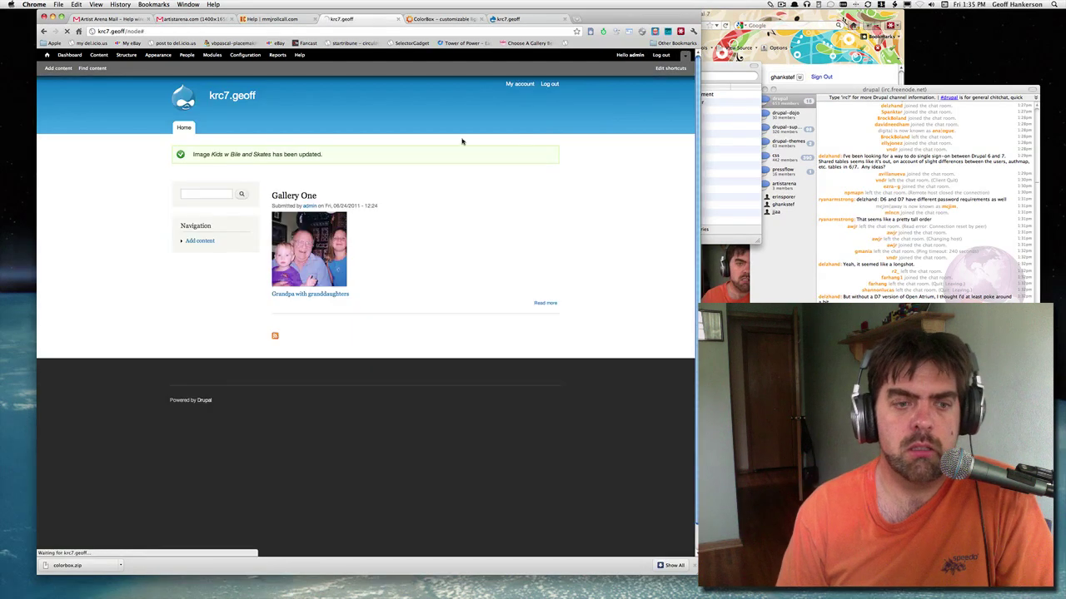